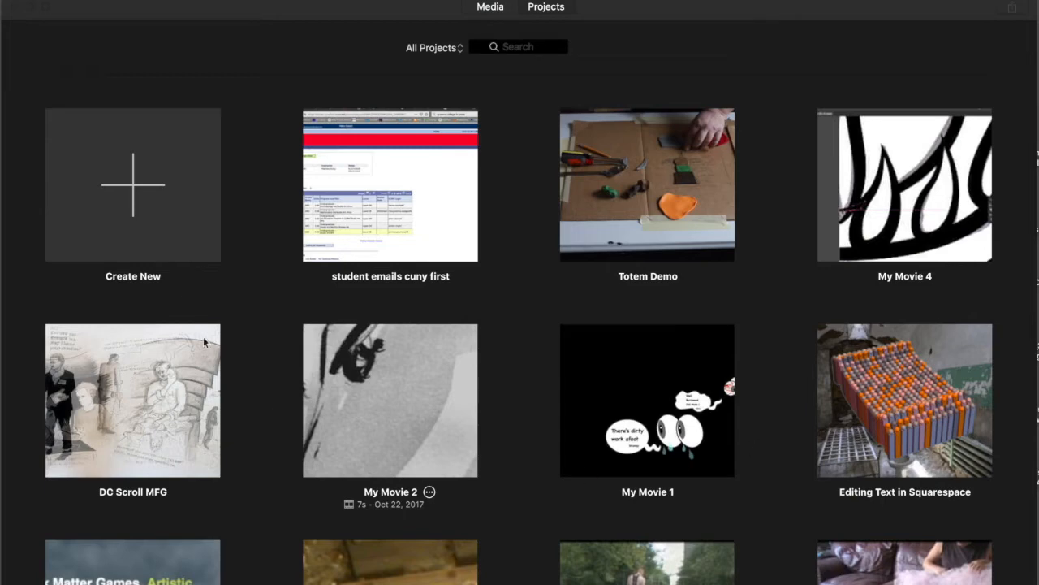
Step: Create a new movie project from the project browser
click(135, 195)
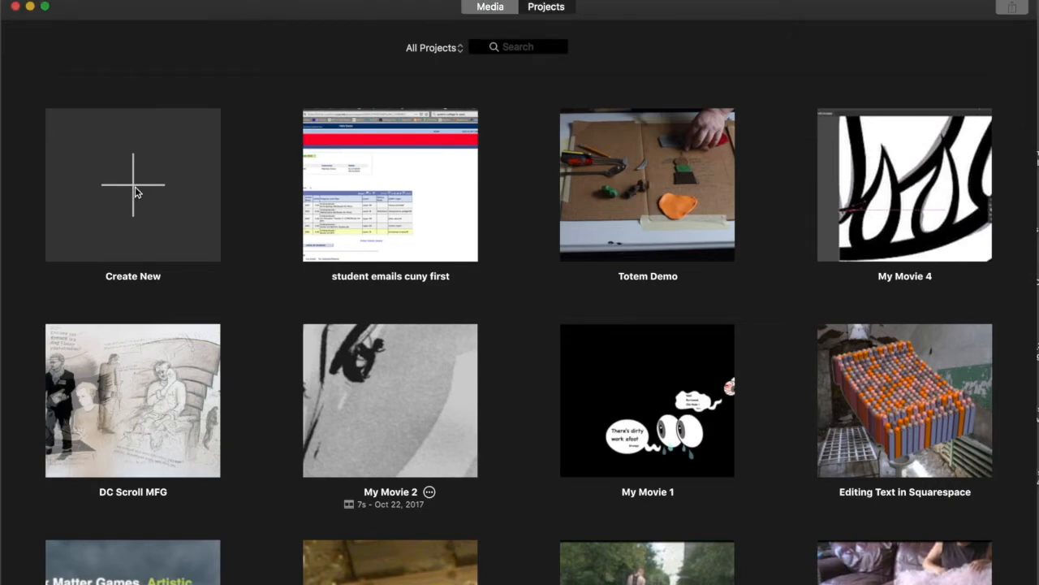
click(135, 192)
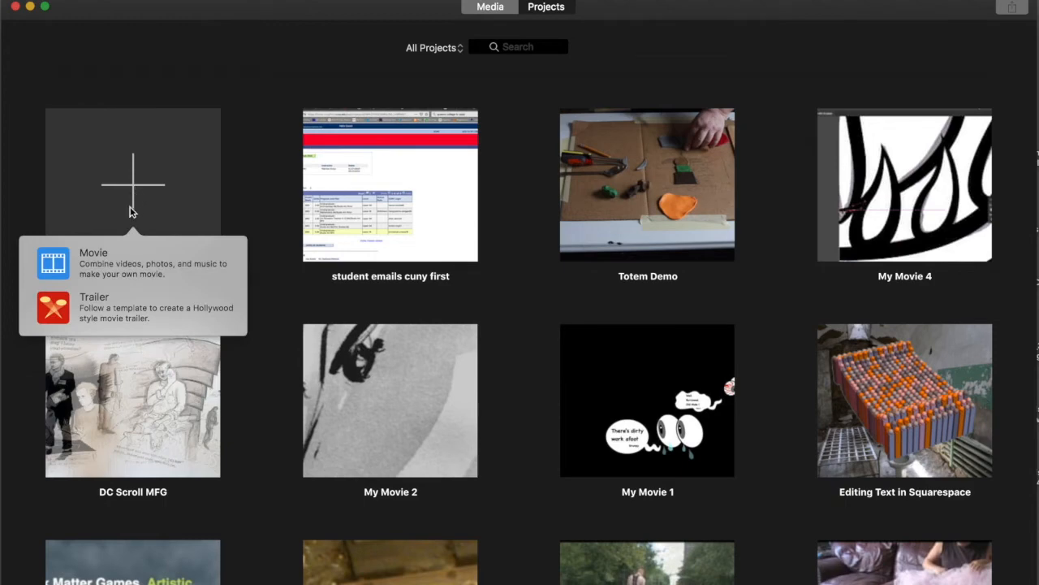
click(115, 260)
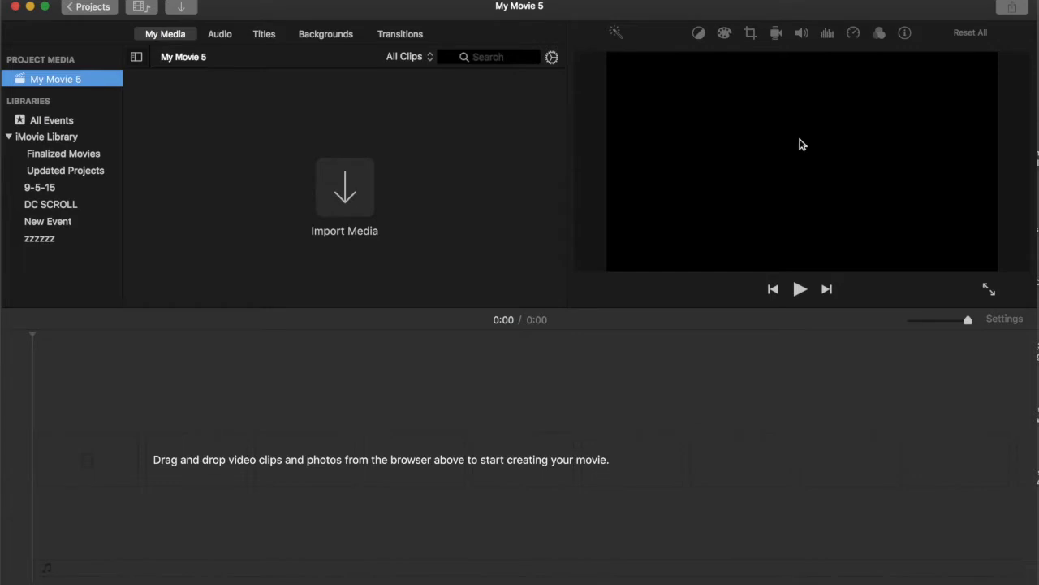
click(503, 427)
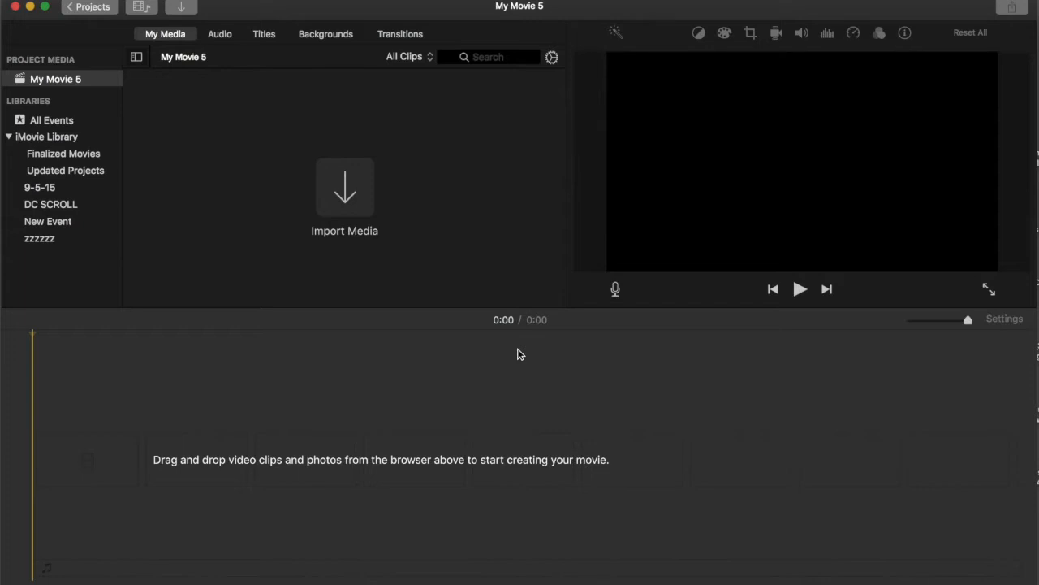
Step: Open the media import window and browse the contents of the Desktop folder
click(348, 188)
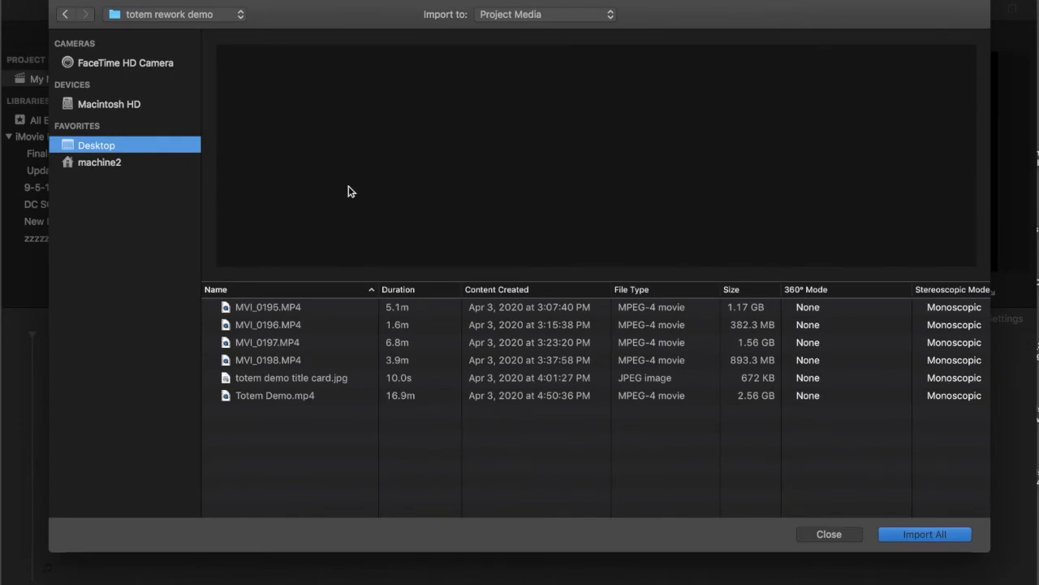
click(109, 162)
click(103, 147)
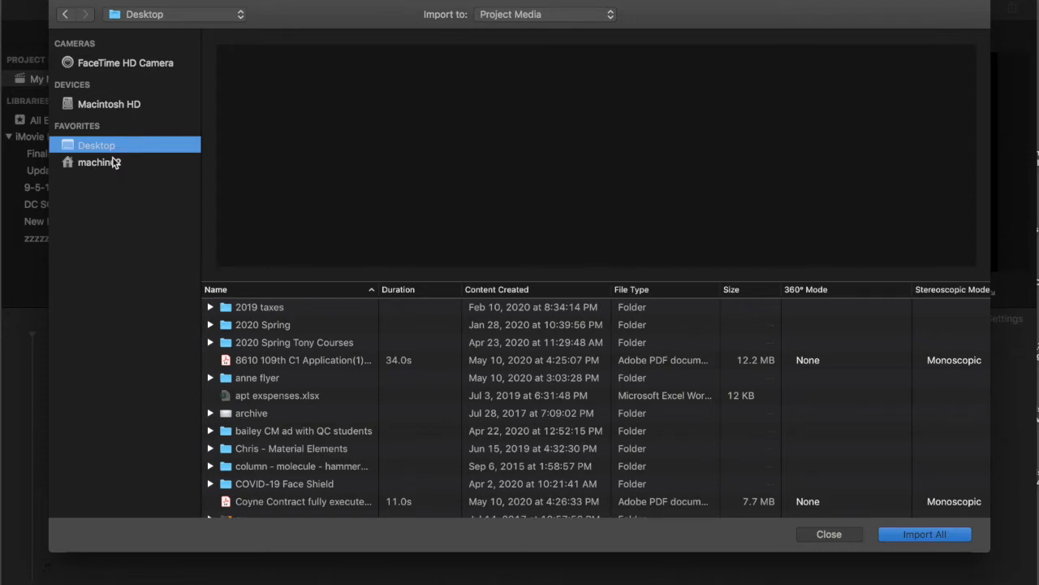
scroll(420, 457, down, 5)
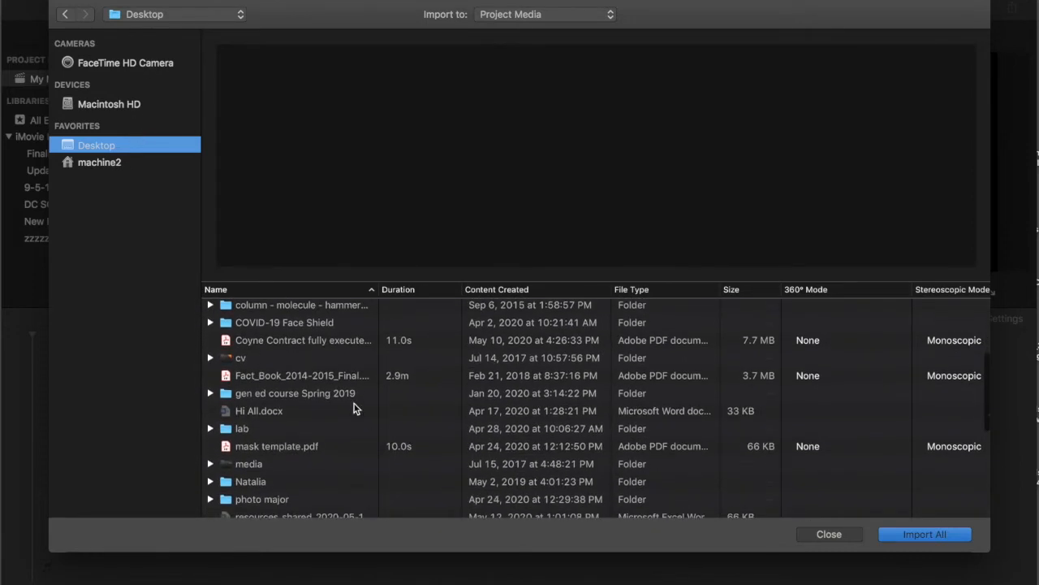
scroll(354, 407, down, 10)
scroll(345, 399, up, 15)
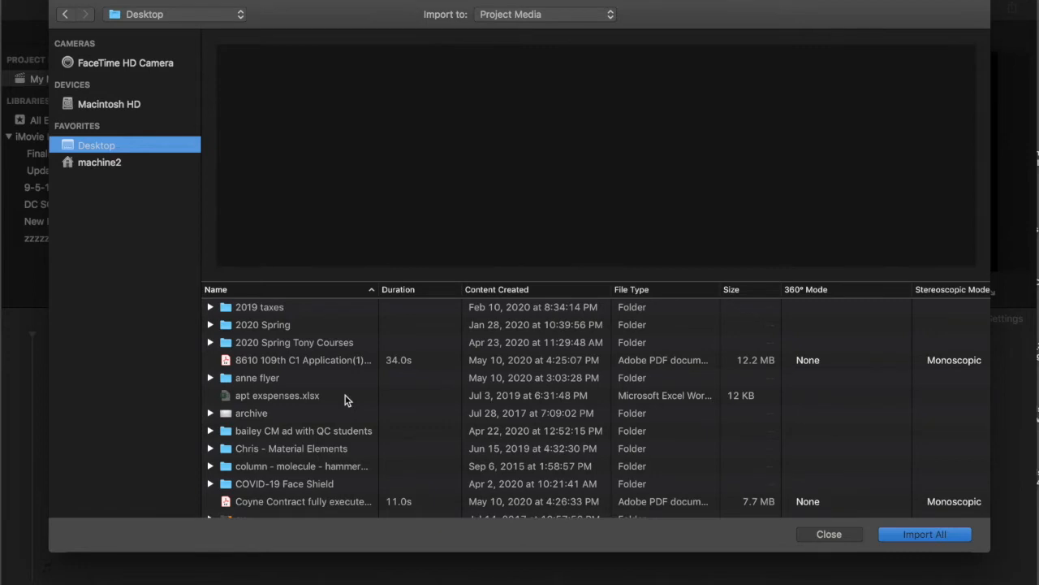
scroll(345, 400, down, 3)
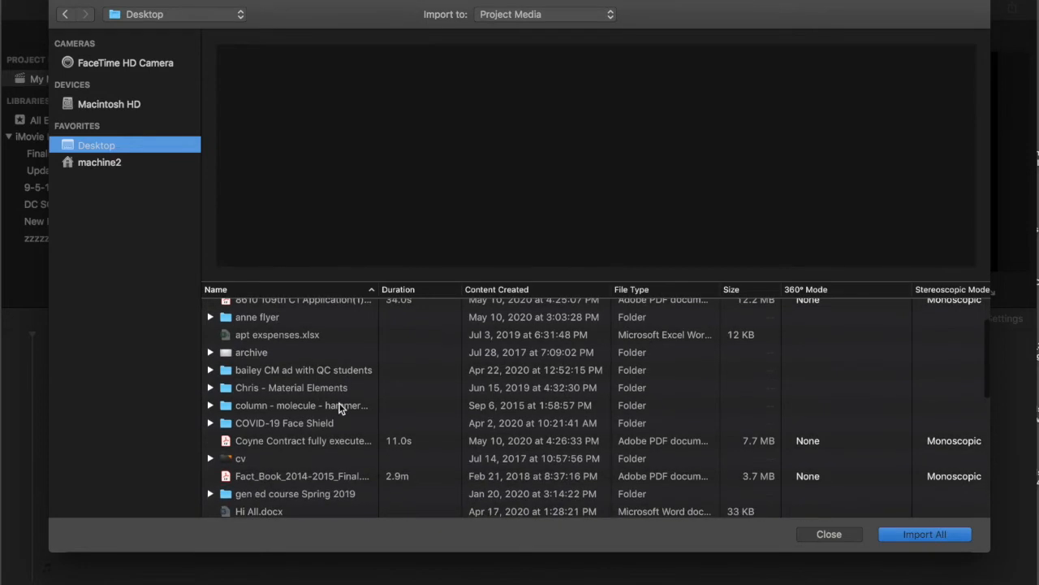
scroll(343, 408, up, 3)
Step: Go into the 2020 Spring folder, its ceramic 1 subfolder and the totem rework demo folder
click(276, 324)
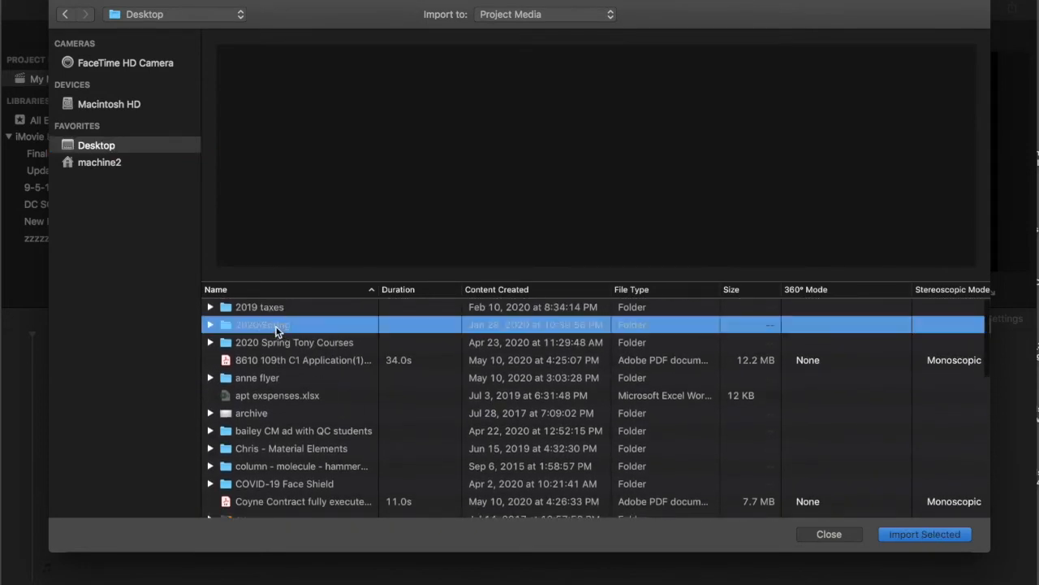
double_click(277, 324)
double_click(268, 310)
scroll(283, 381, down, 5)
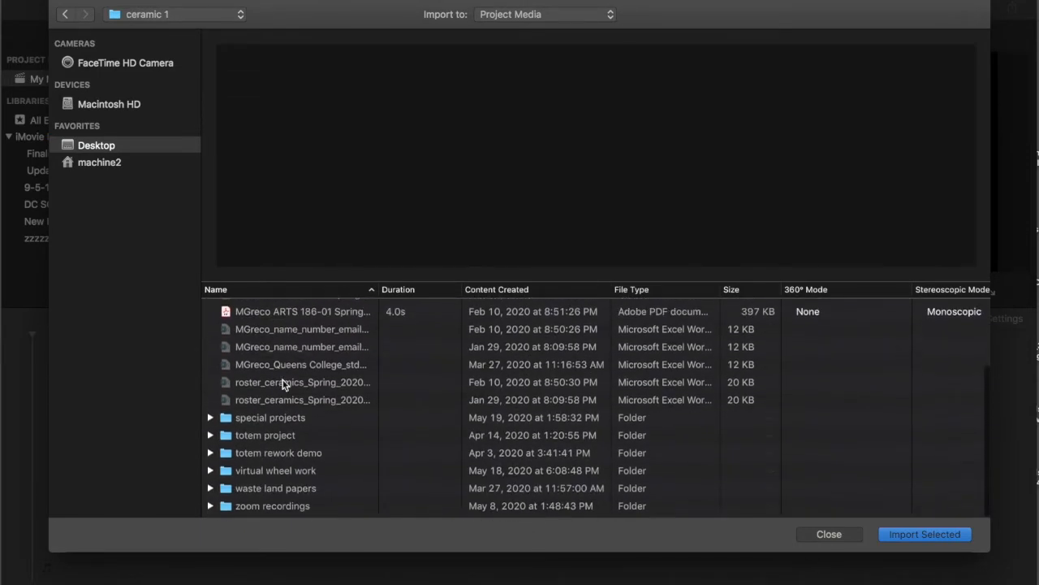
double_click(273, 455)
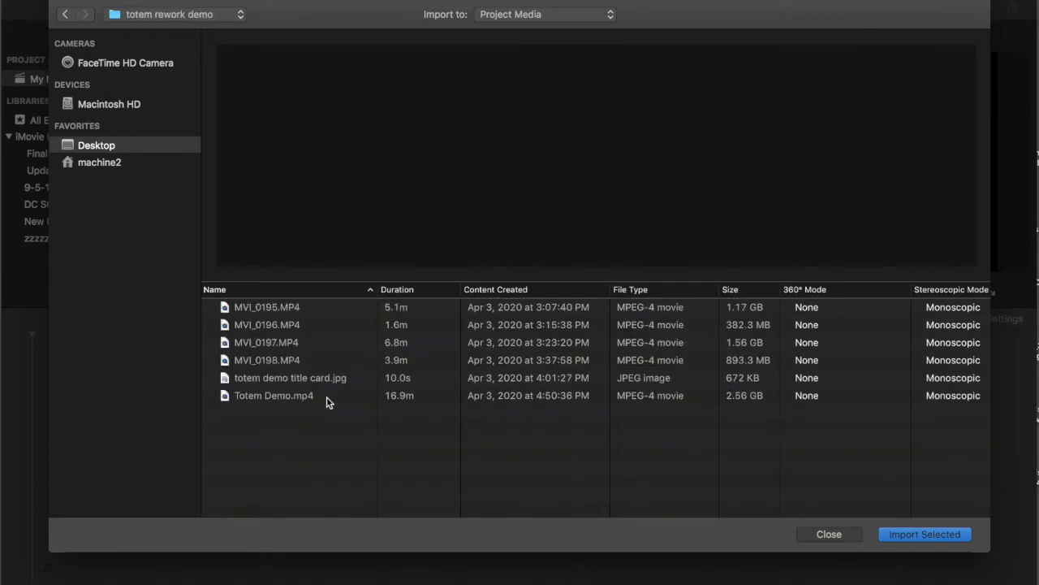
Step: Preview MVI_0197.MP4, but import only the clip MVI_0196.MP4 into the project media
click(289, 346)
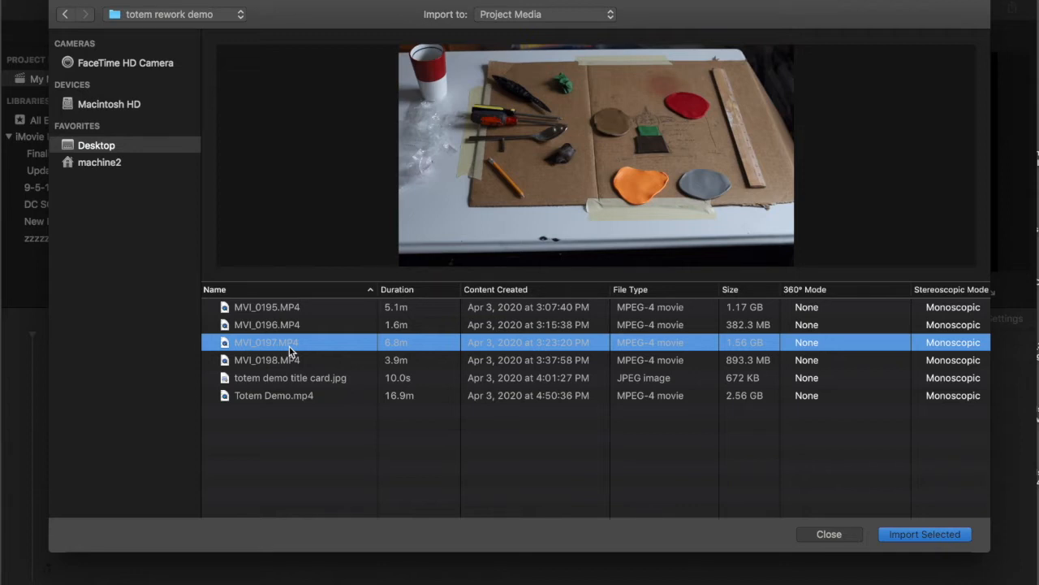
click(277, 325)
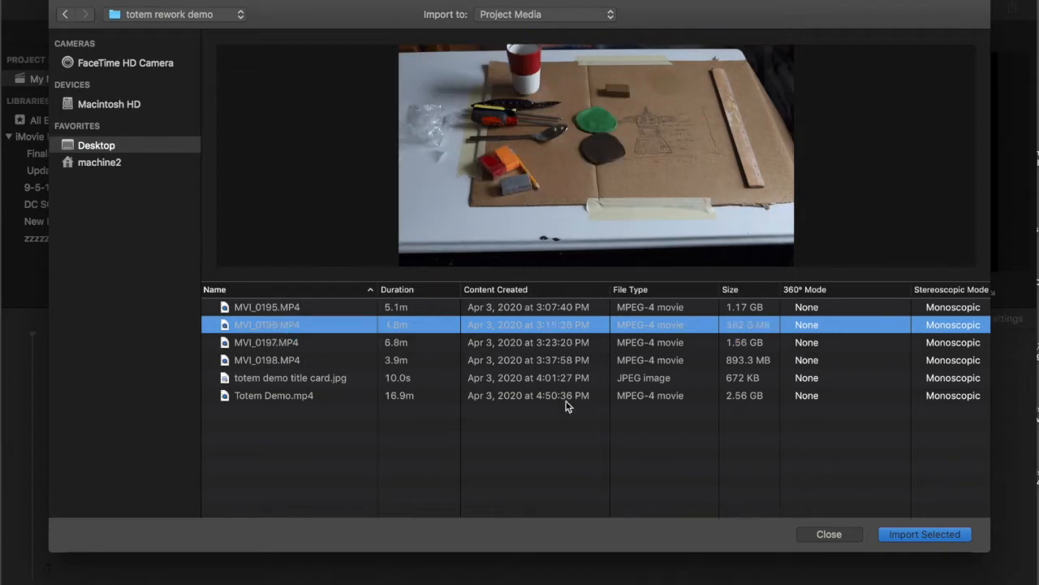
click(907, 536)
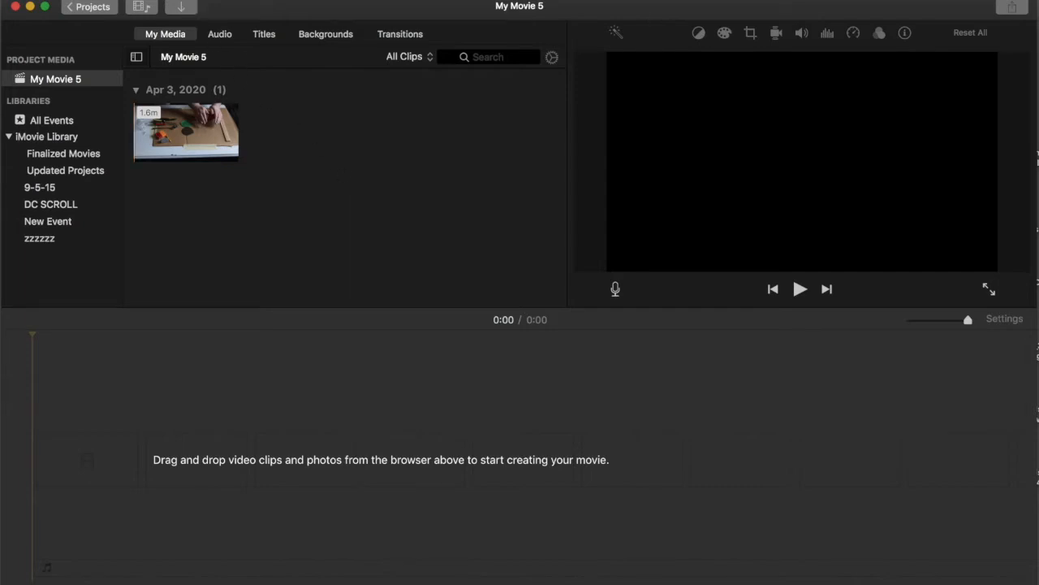
Step: Reopen the media import window and import MVI_0198.MP4 from the totem rework demo folder into the project media
click(180, 10)
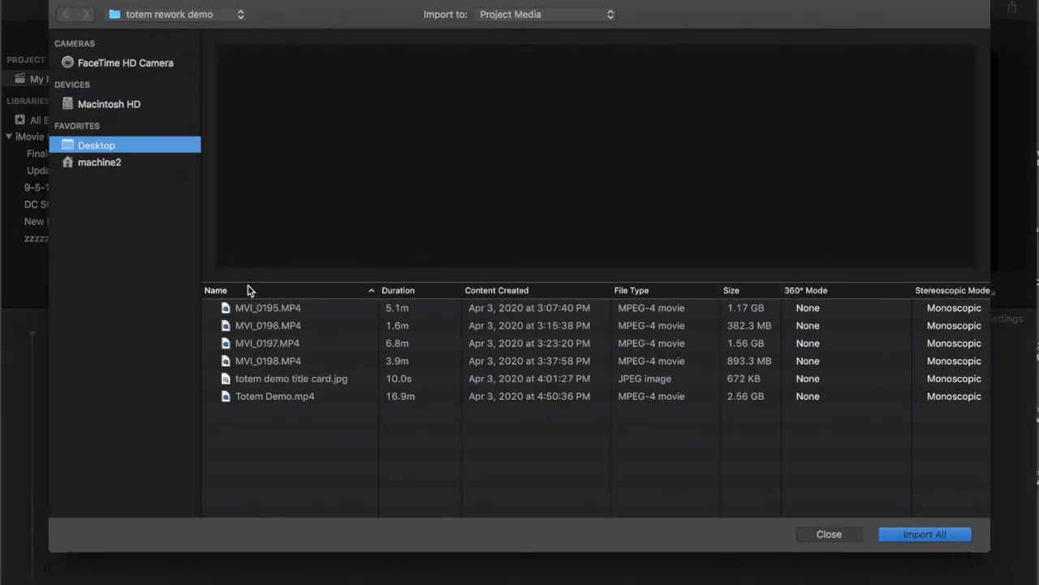
click(286, 359)
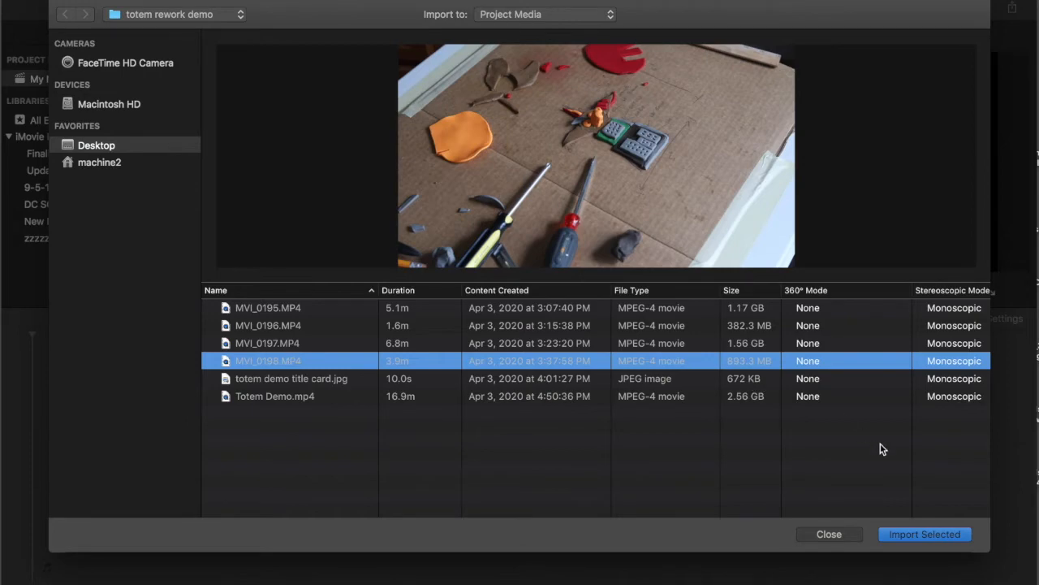
click(903, 541)
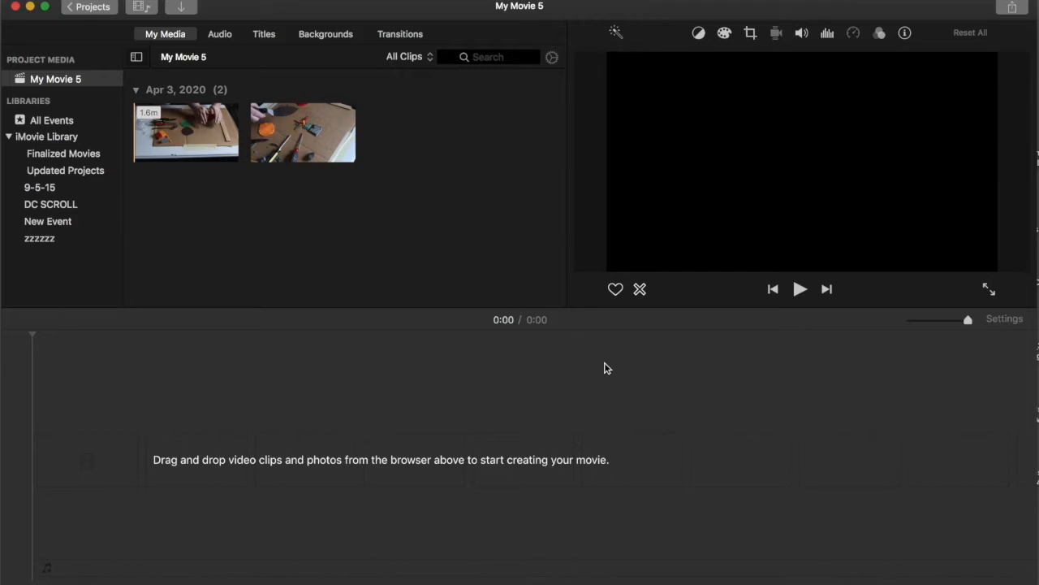
click(604, 368)
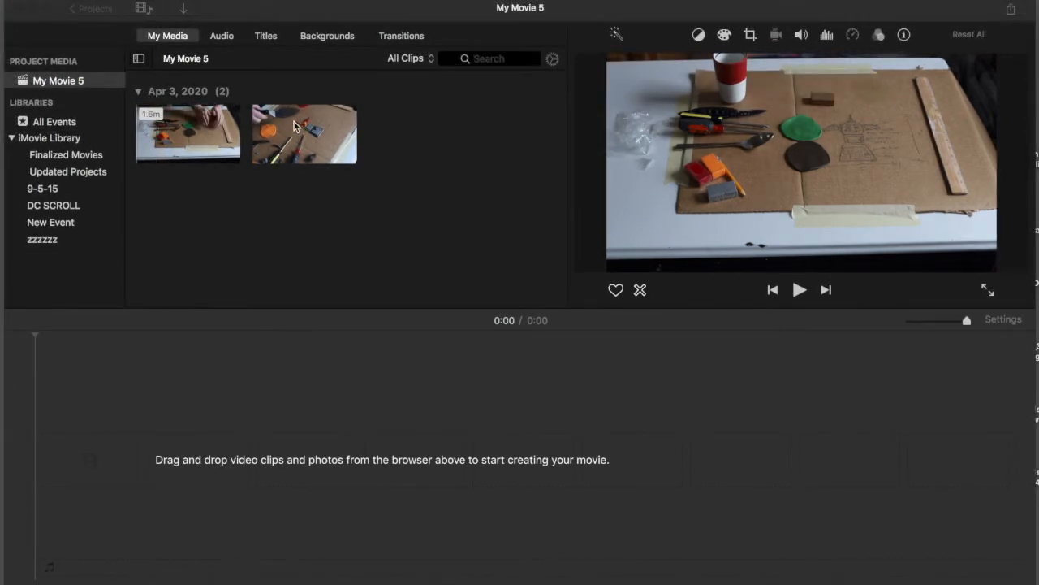
Step: Preview the two imported clips and place the 1.6-minute clip at the start of the empty timeline
click(339, 152)
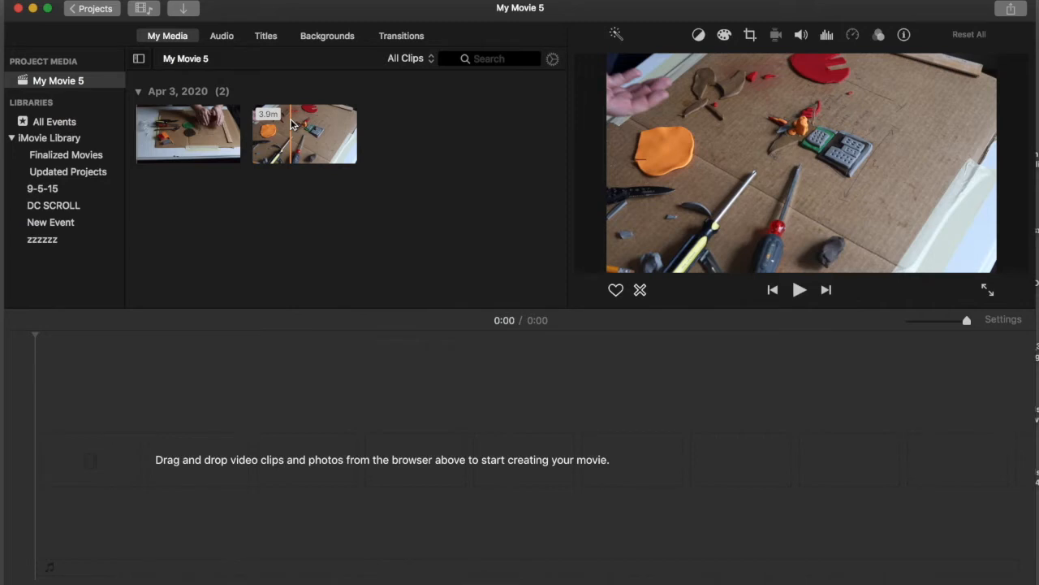
click(195, 128)
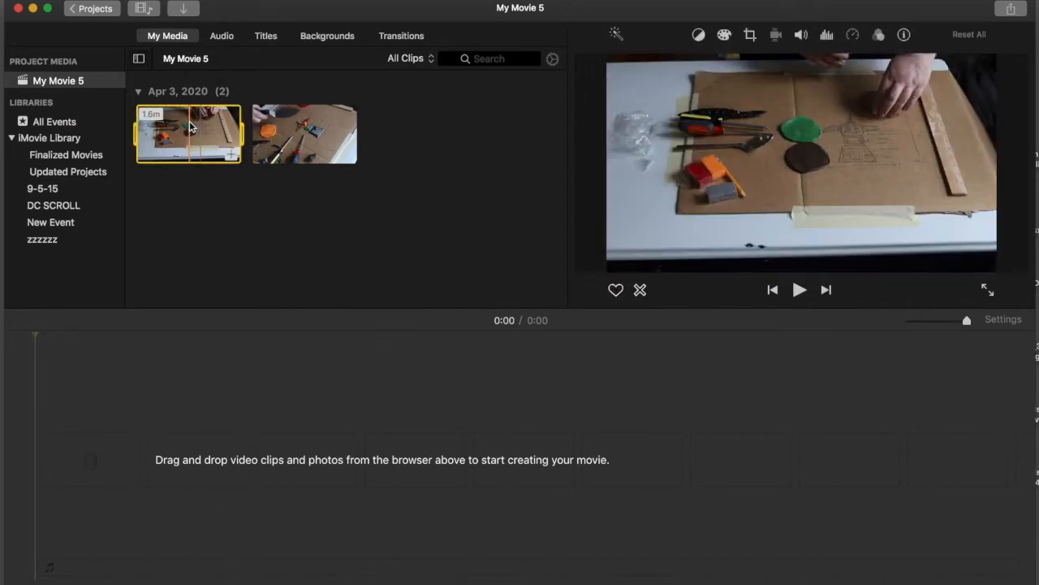
drag(190, 128, 59, 469)
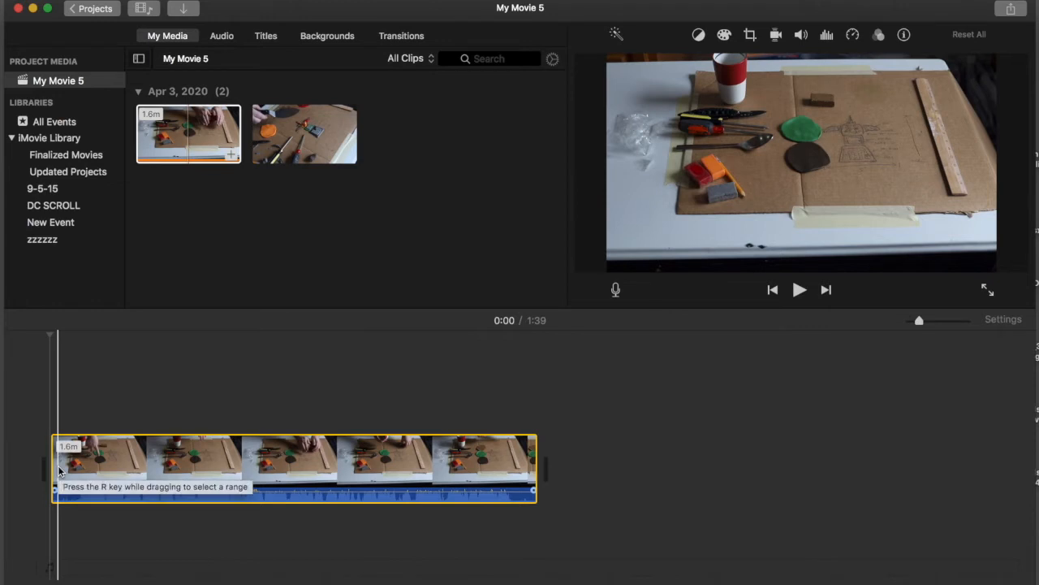
Step: Play back part of the first timeline clip, raising the system volume to hear its audio, and pause it
click(163, 467)
key(space)
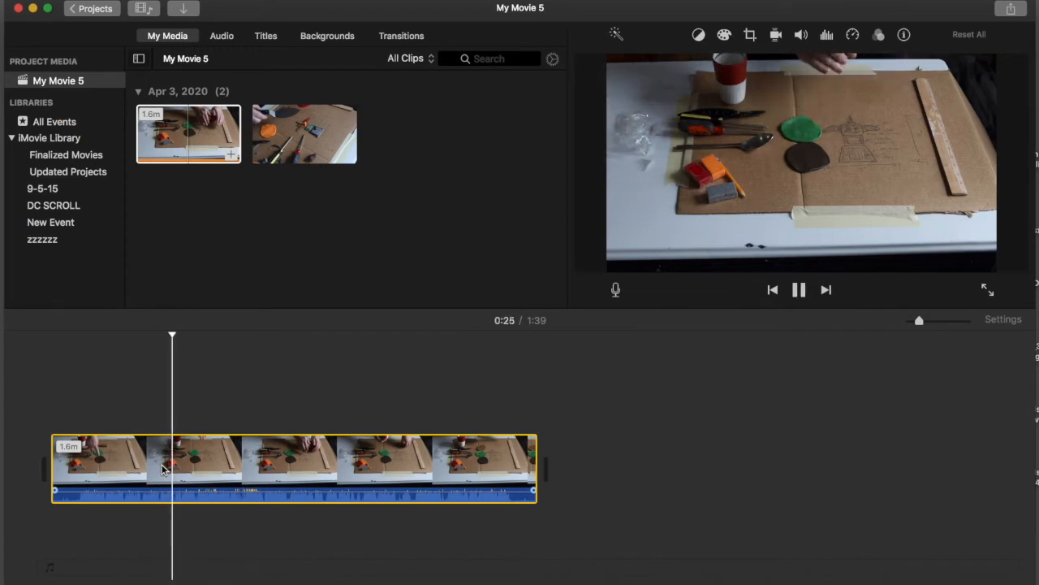
key(space)
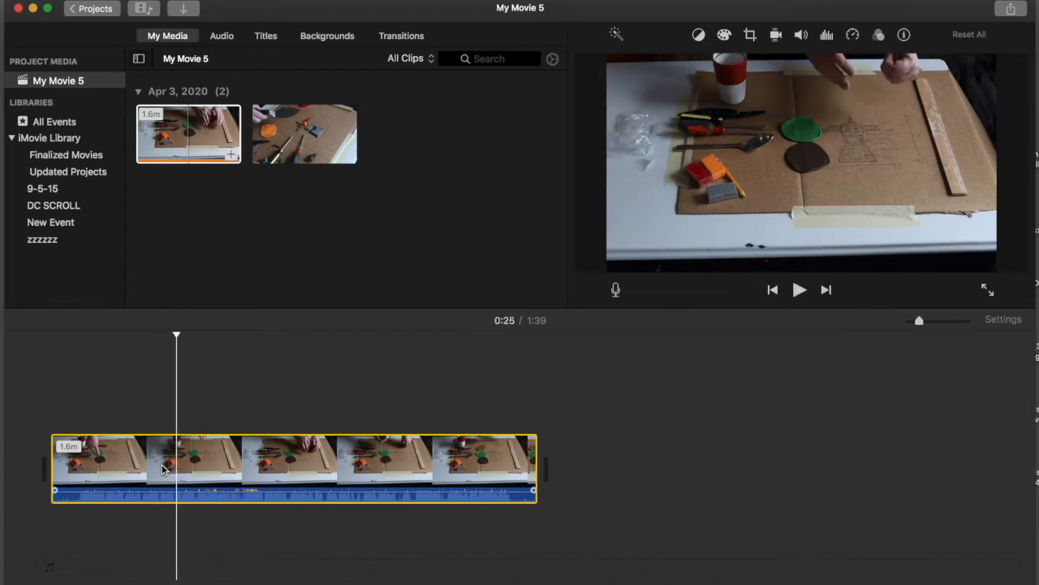
key(XF86AudioRaiseVolume)
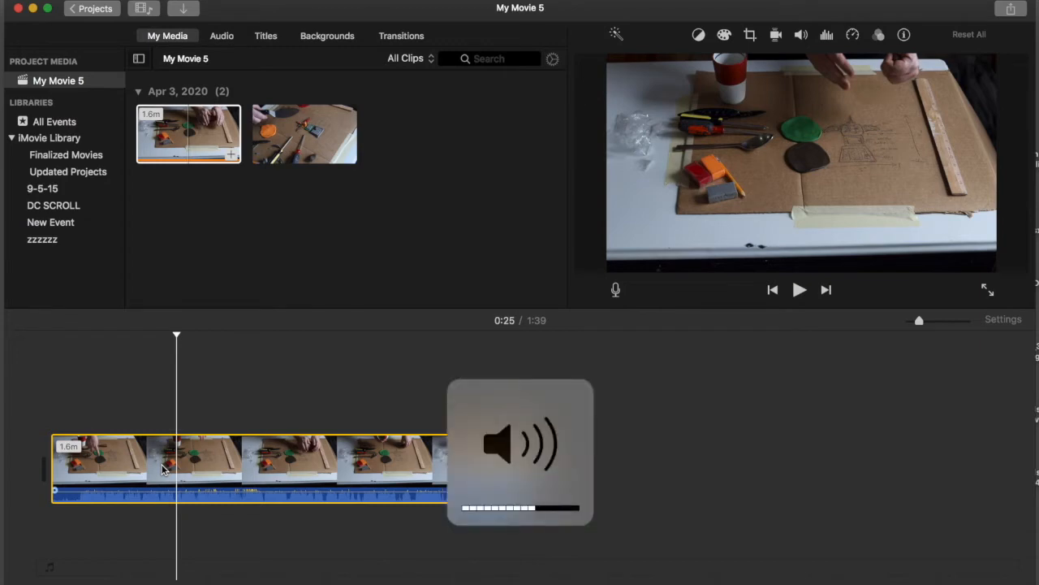
key(space)
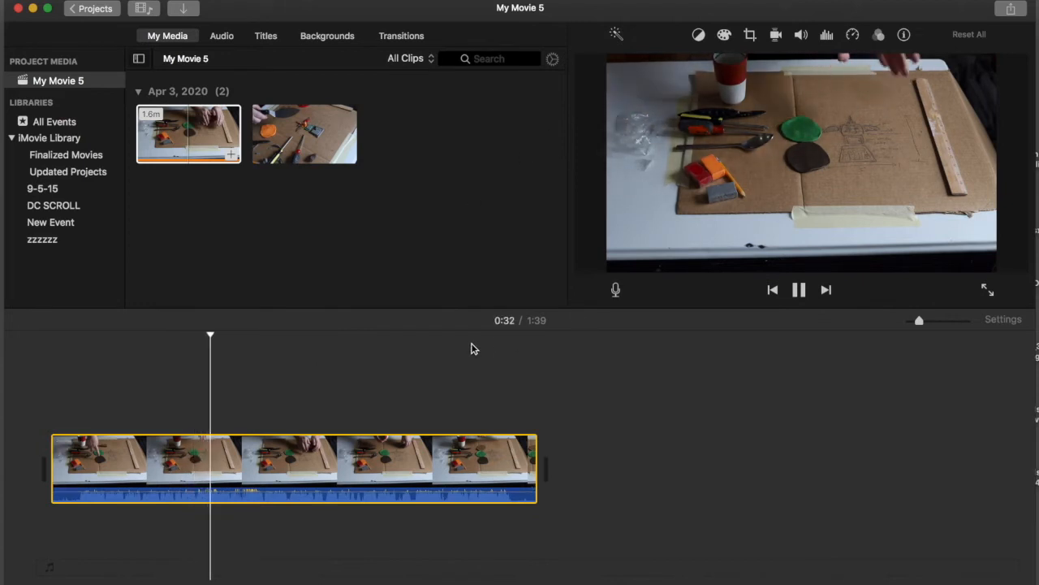
click(799, 290)
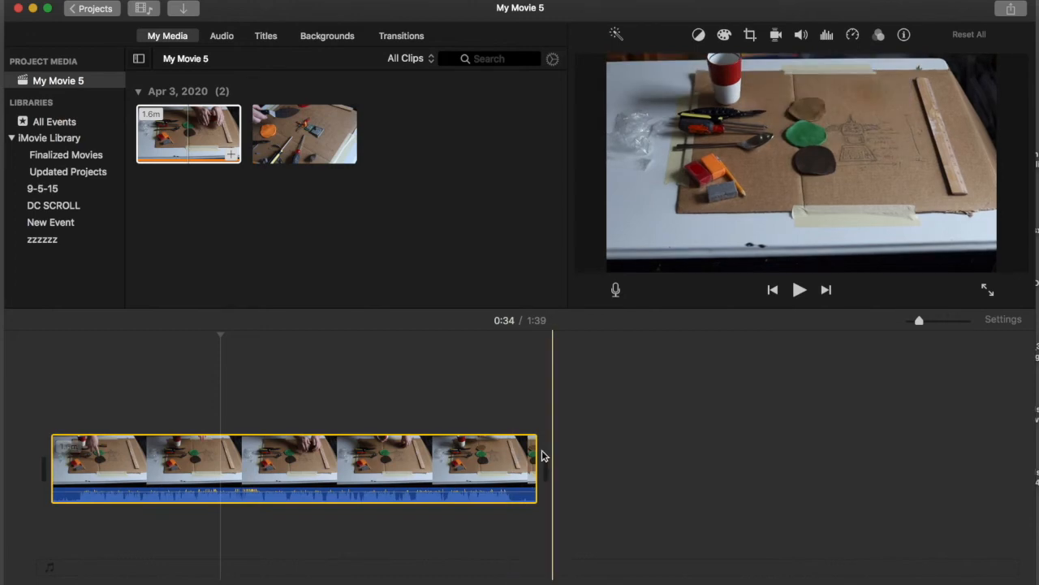
Step: Add the 3.9-minute clip after the first timeline clip and play back the cut between the two clips
click(334, 131)
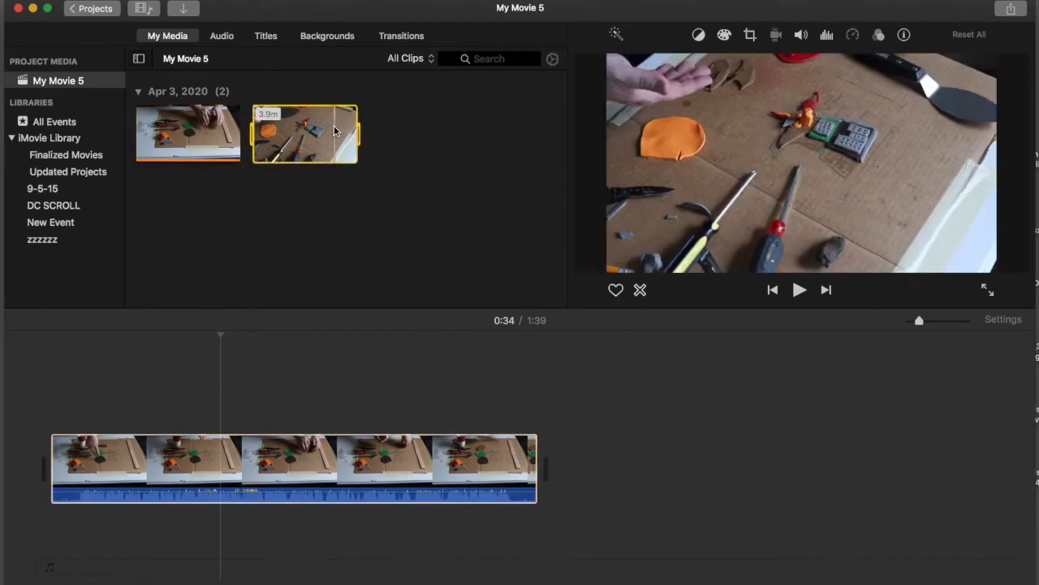
drag(334, 131, 638, 451)
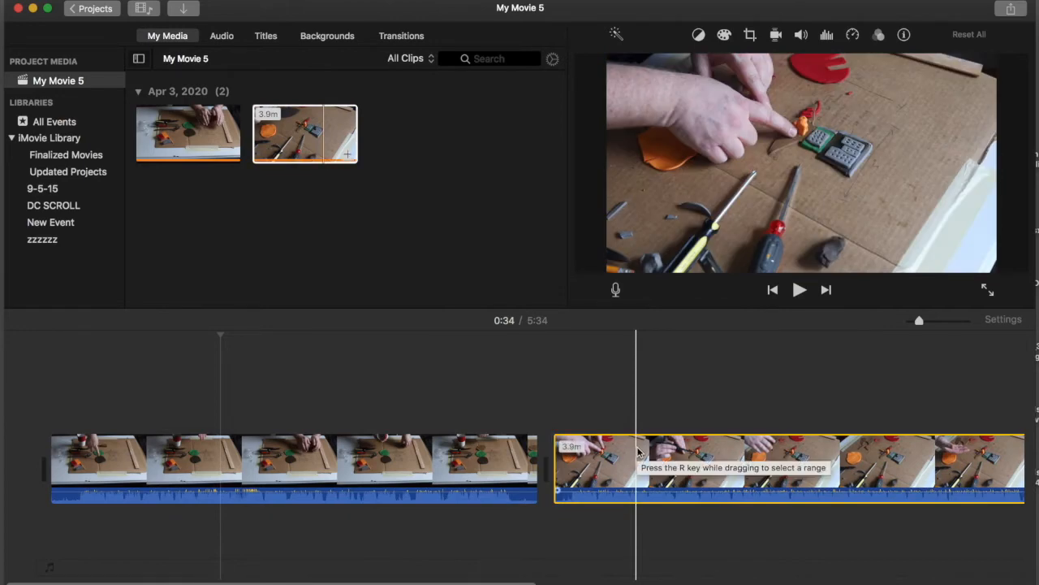
key(space)
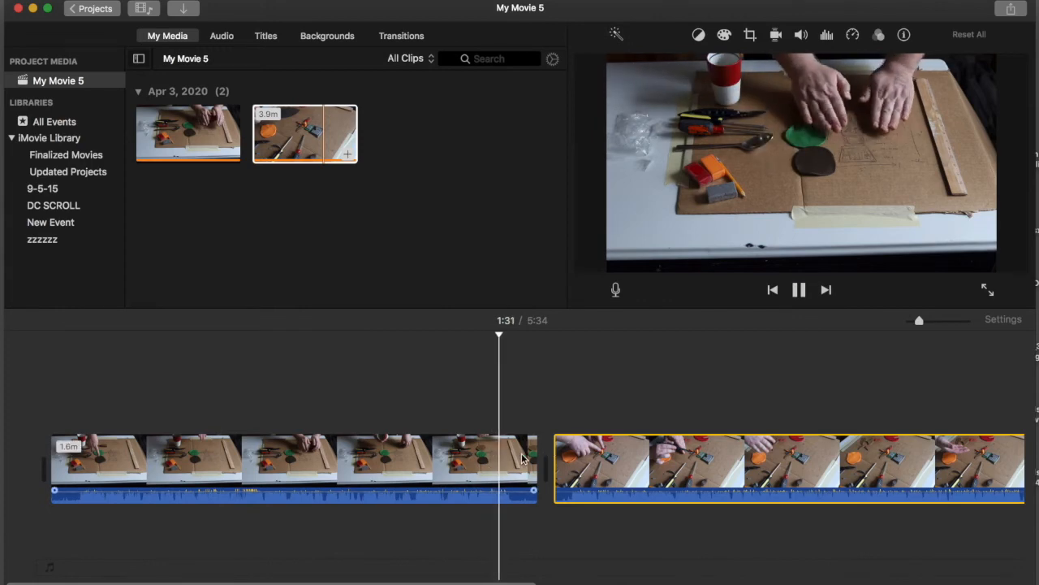
key(space)
key(space)
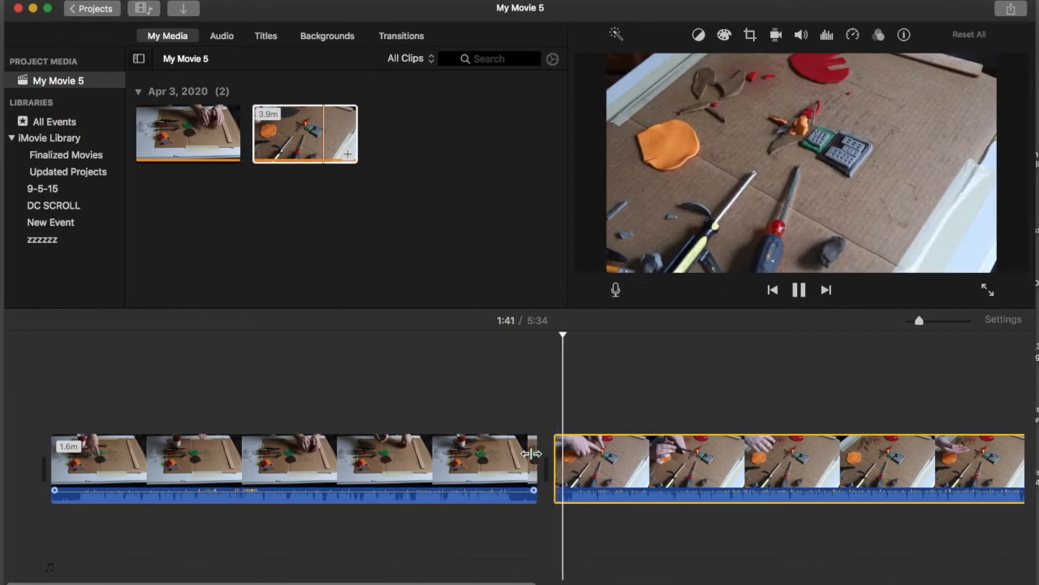
key(space)
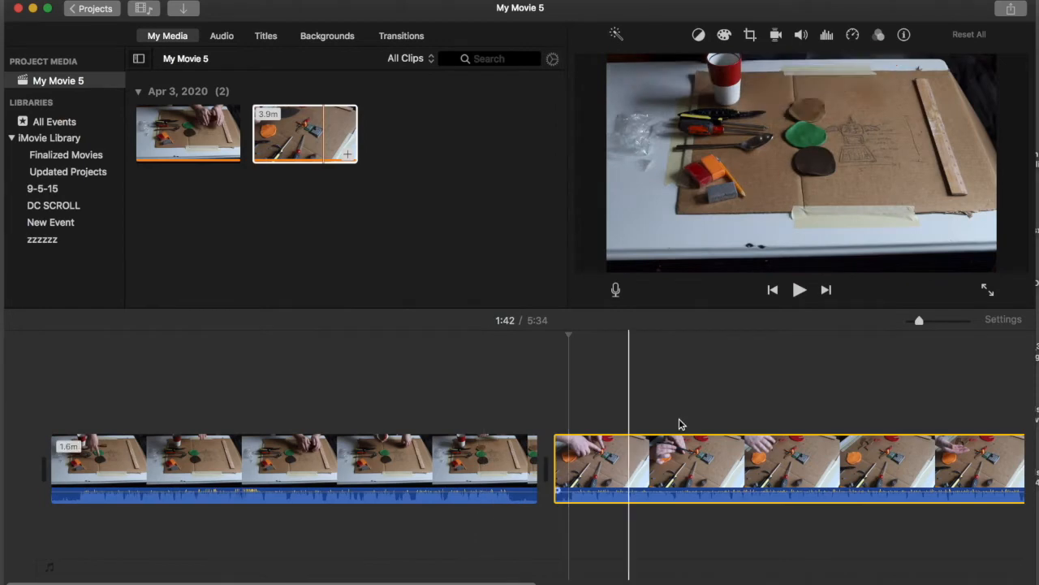
Step: Zoom the timeline out to show both whole clips, zoom back in, and place the playhead at 1:48 in the second clip
drag(920, 321, 910, 322)
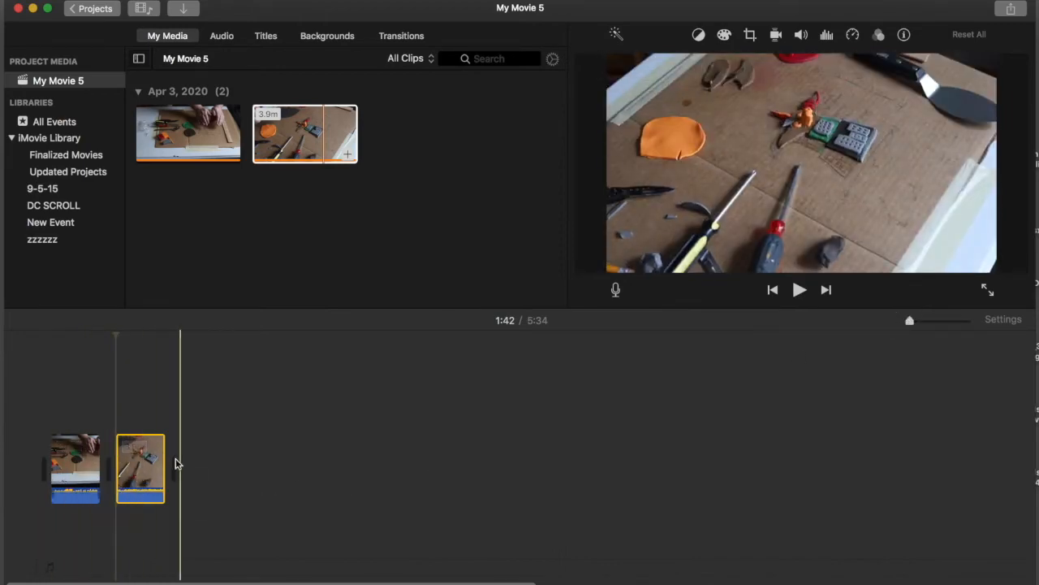
drag(913, 324, 954, 329)
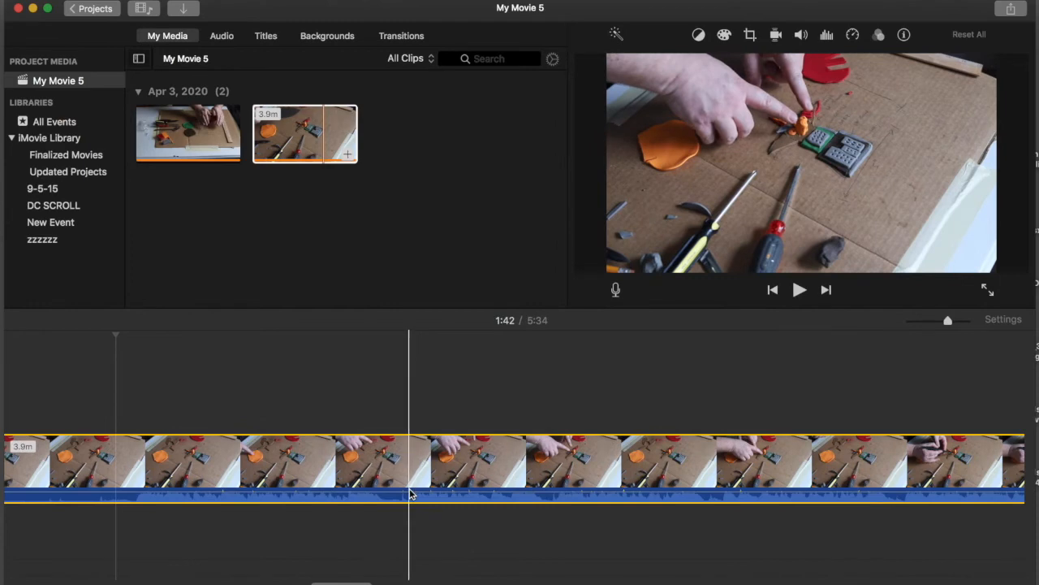
click(387, 488)
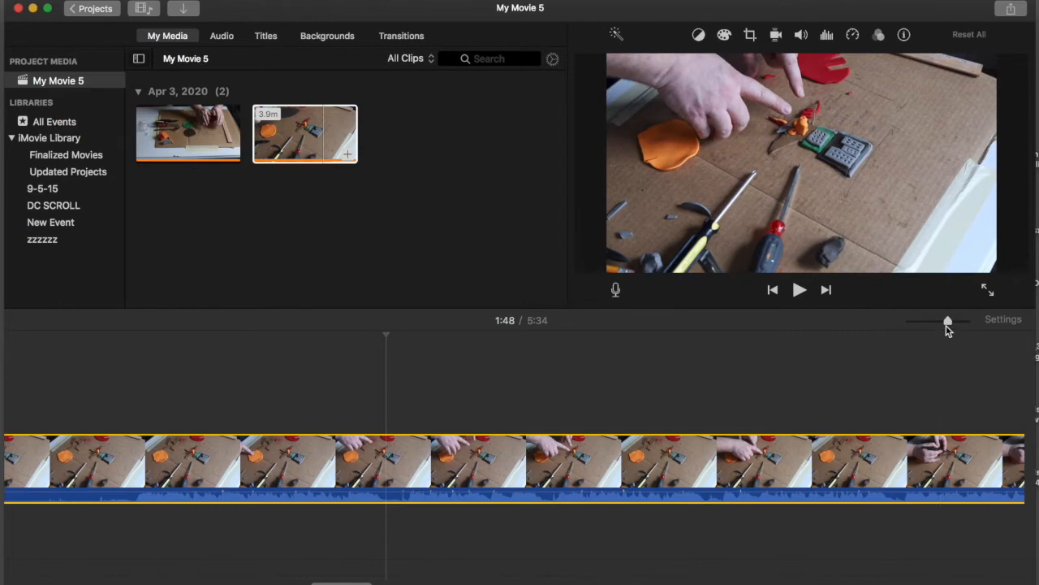
Step: Trim about 11 seconds off the start and about 4 seconds off the end of the first timeline clip
drag(948, 324, 920, 325)
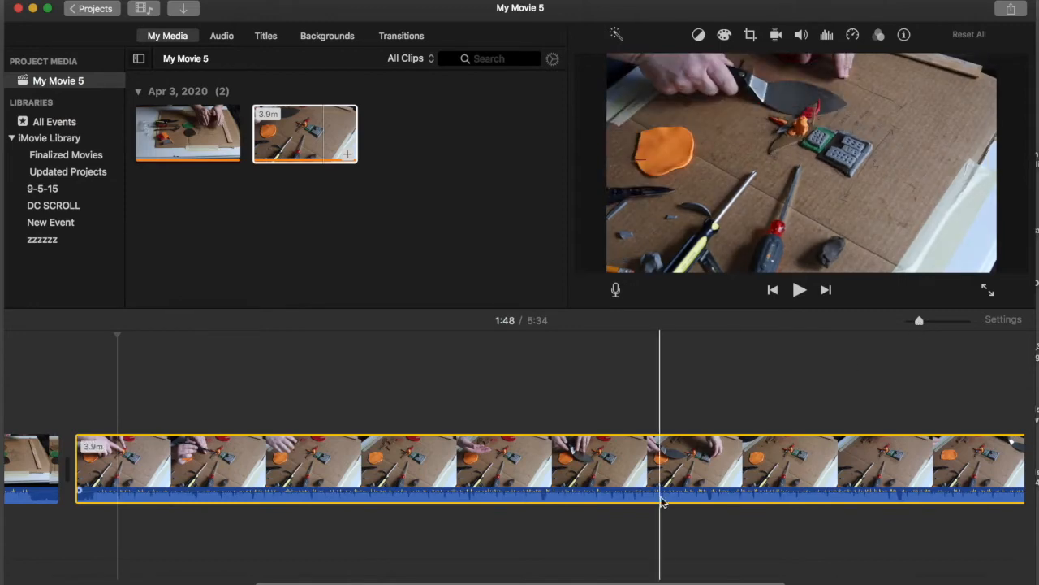
scroll(657, 494, right, 2)
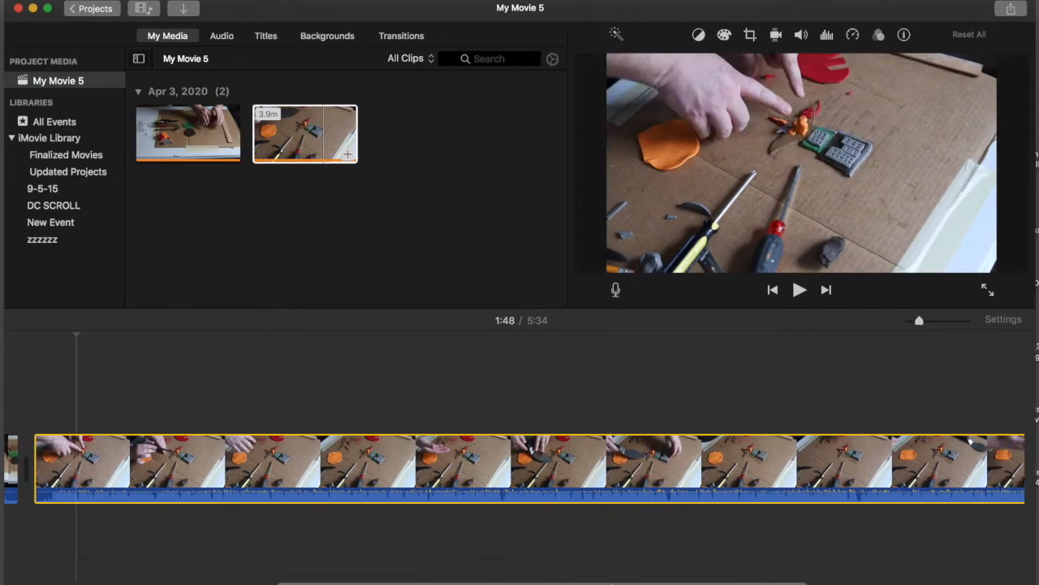
drag(612, 583, 239, 572)
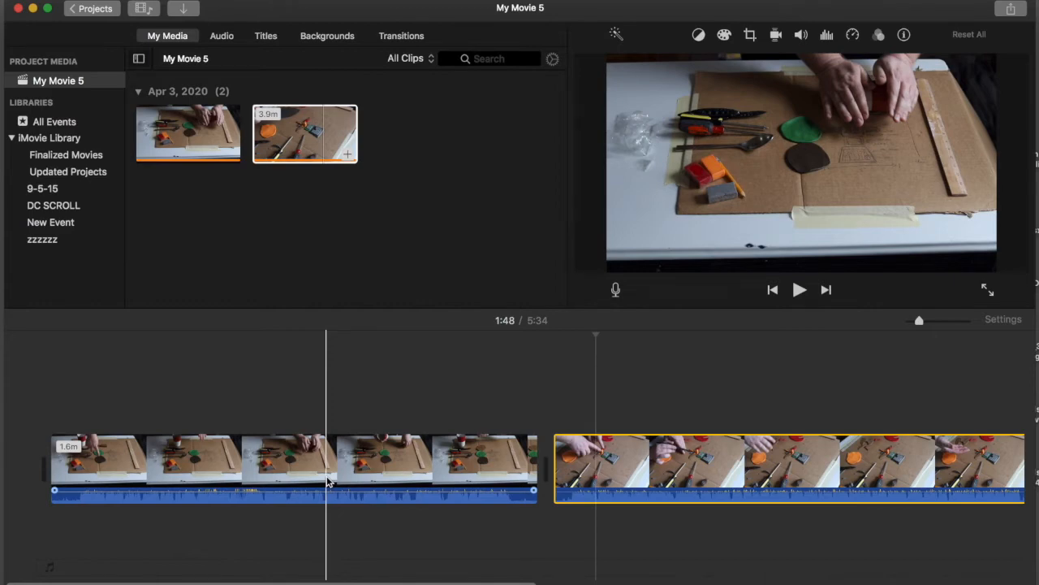
click(272, 461)
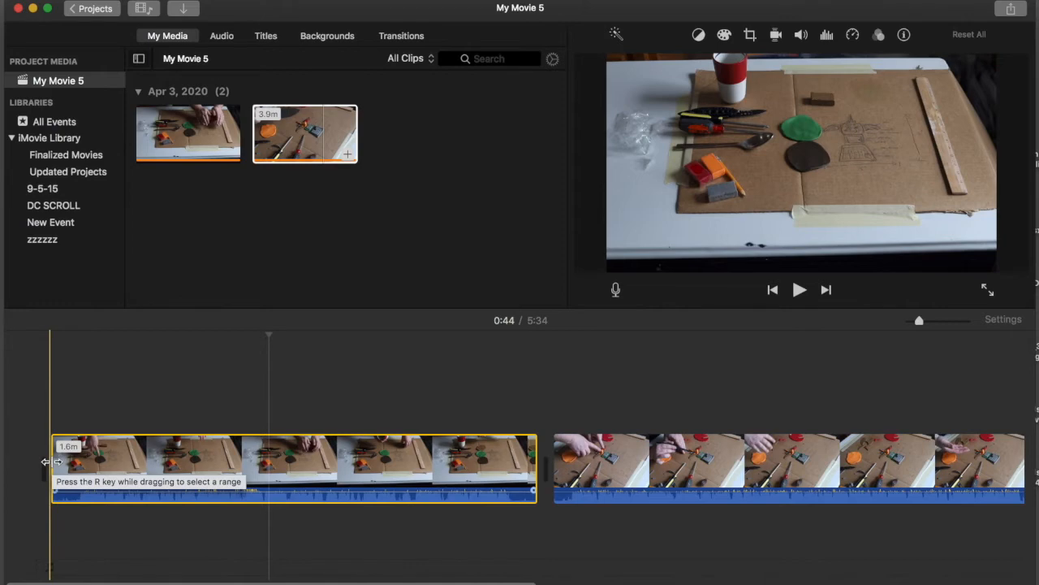
drag(51, 461, 104, 475)
click(353, 462)
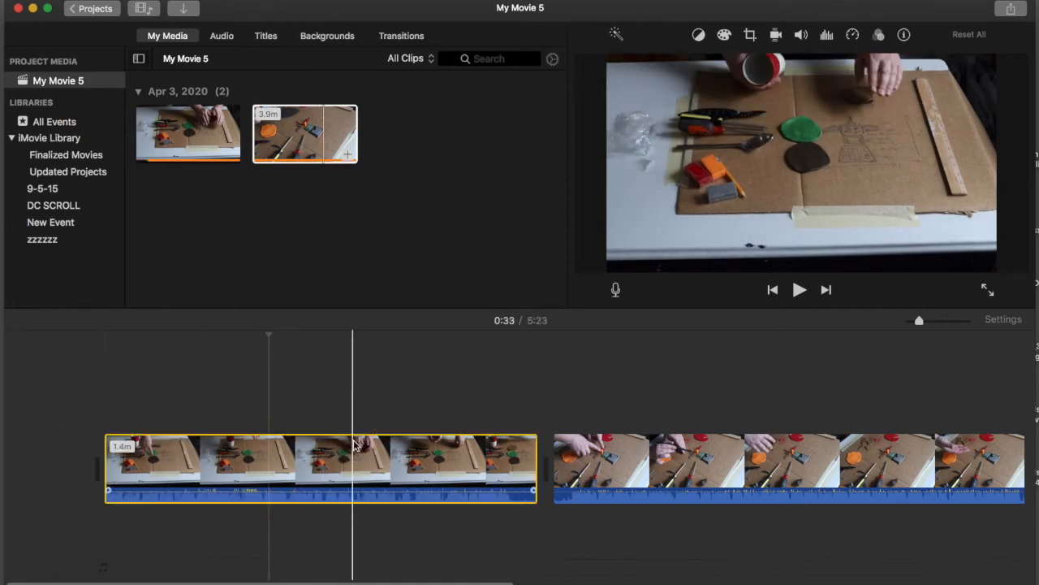
mouse_move(532, 461)
mouse_down()
mouse_move(441, 461)
mouse_move(521, 461)
mouse_up()
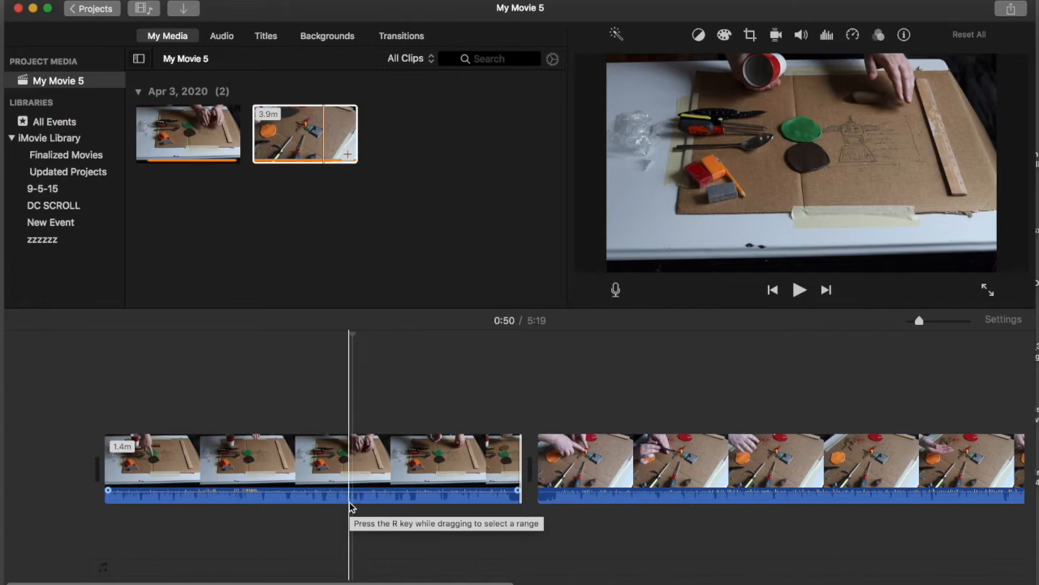
Step: Split the first timeline clip at 0:41
click(309, 457)
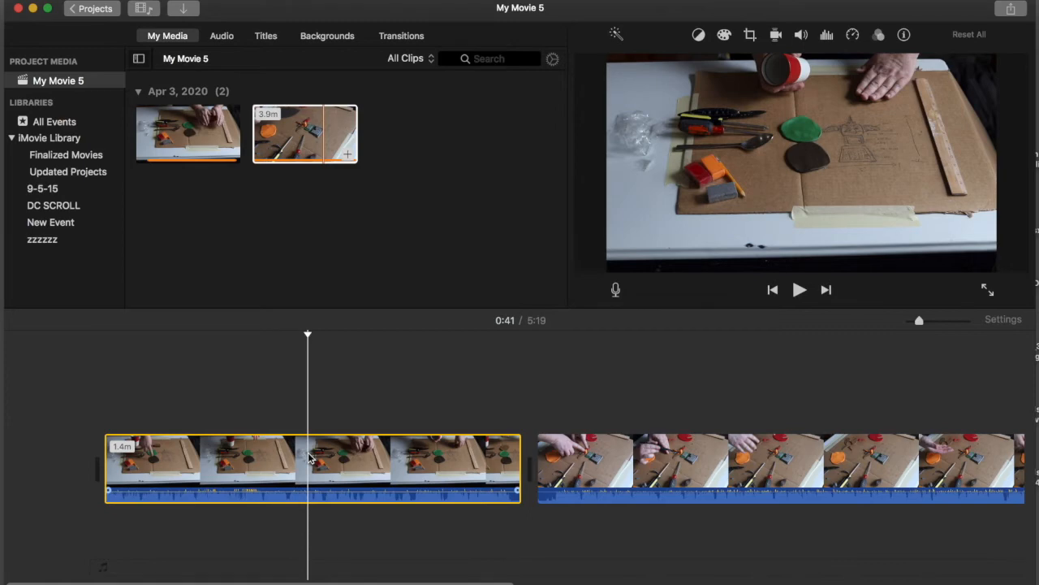
right_click(310, 459)
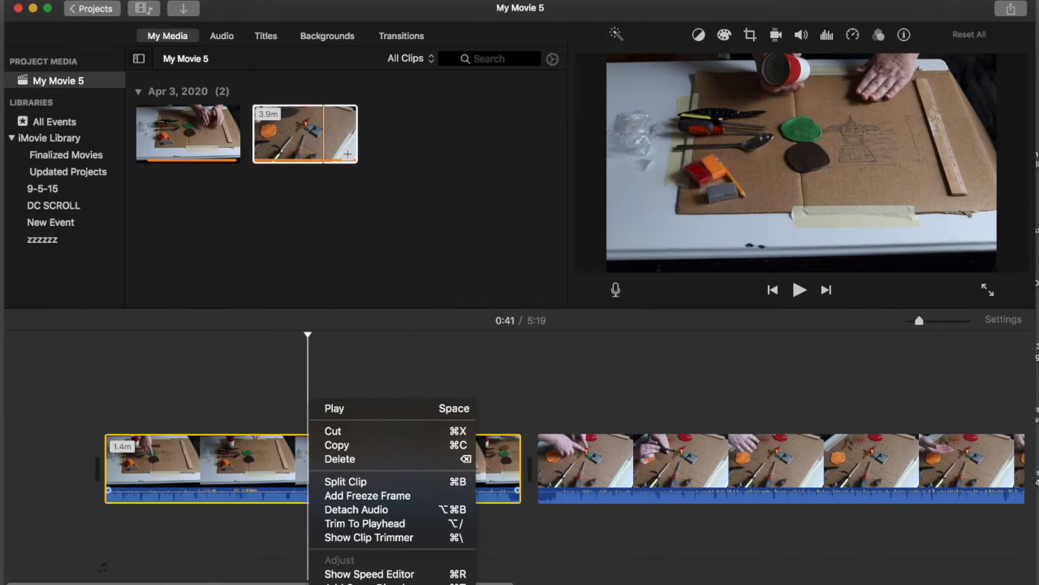
click(399, 484)
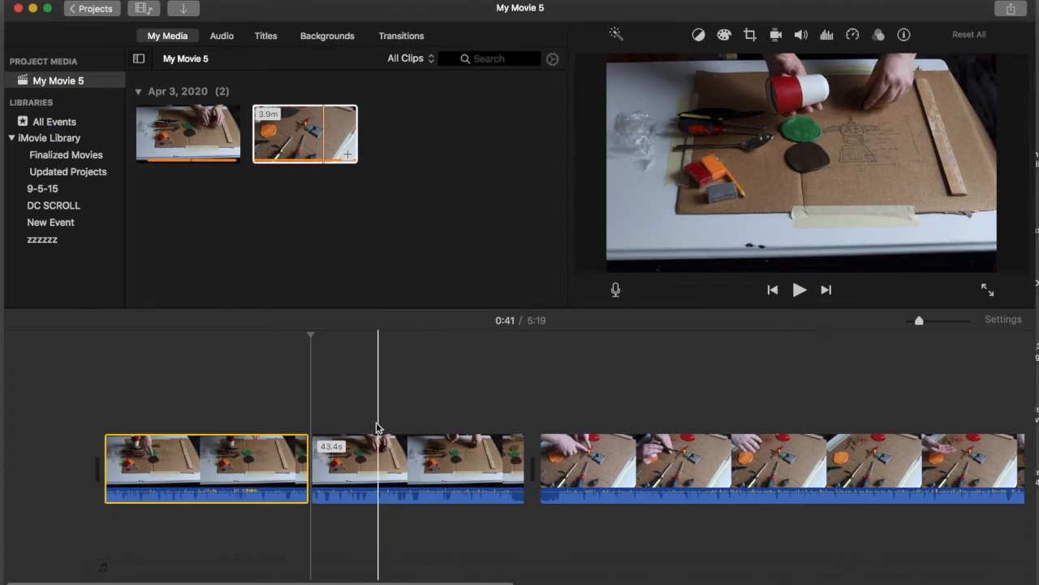
Step: Delete the second part of the split clip and undo the deletion
click(353, 463)
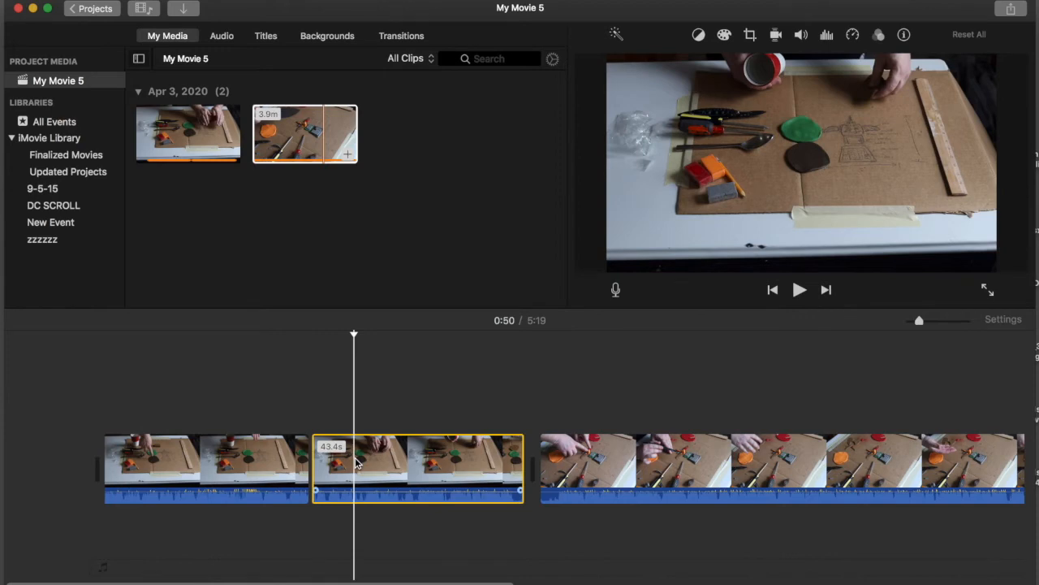
key(Delete)
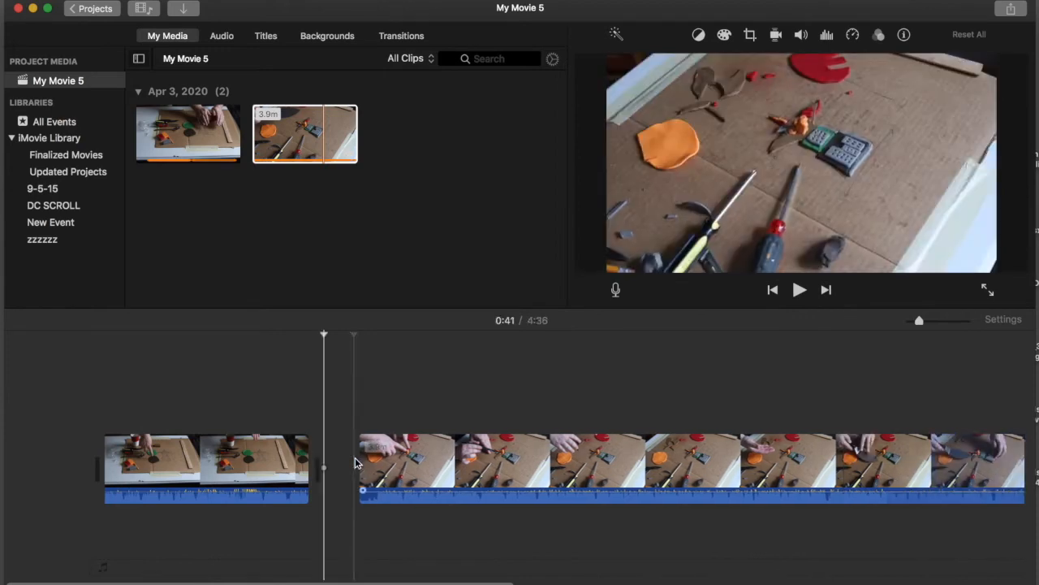
click(114, 0)
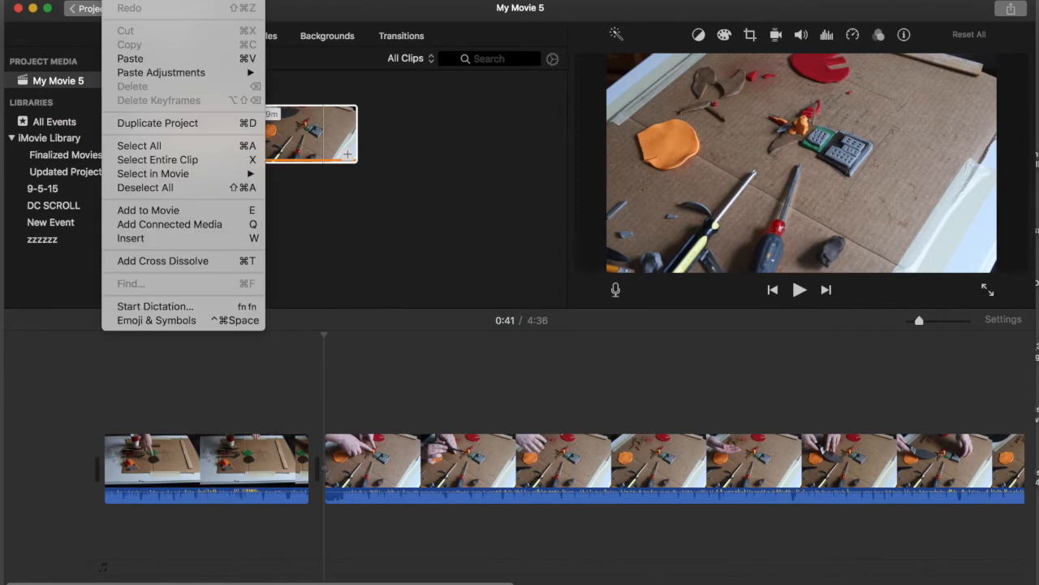
click(129, 8)
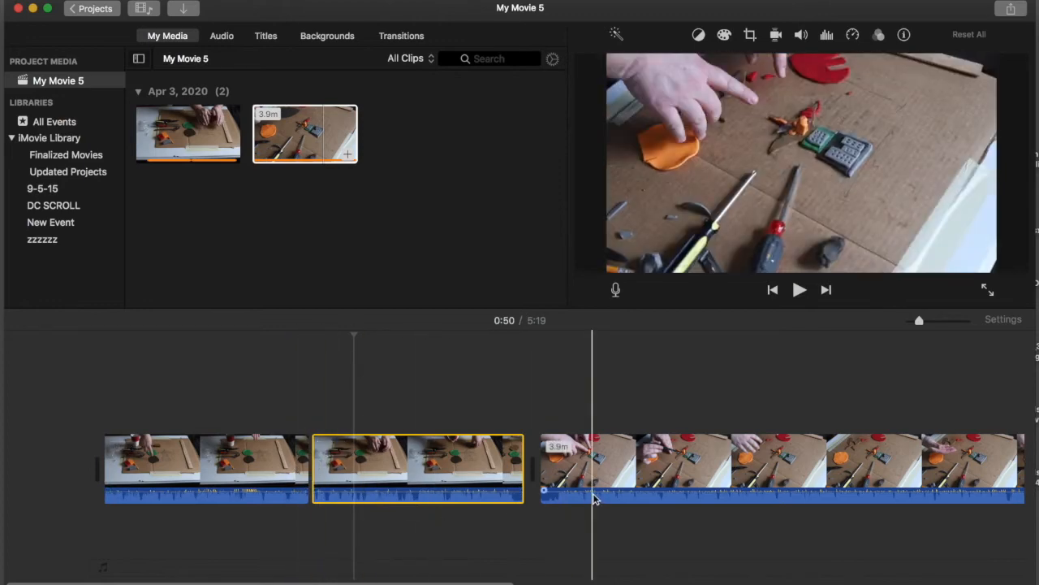
Step: Play back a short section of the 3.9-minute clip from 2:16 at a close timeline zoom and pause at 2:17
scroll(593, 497, right, 10)
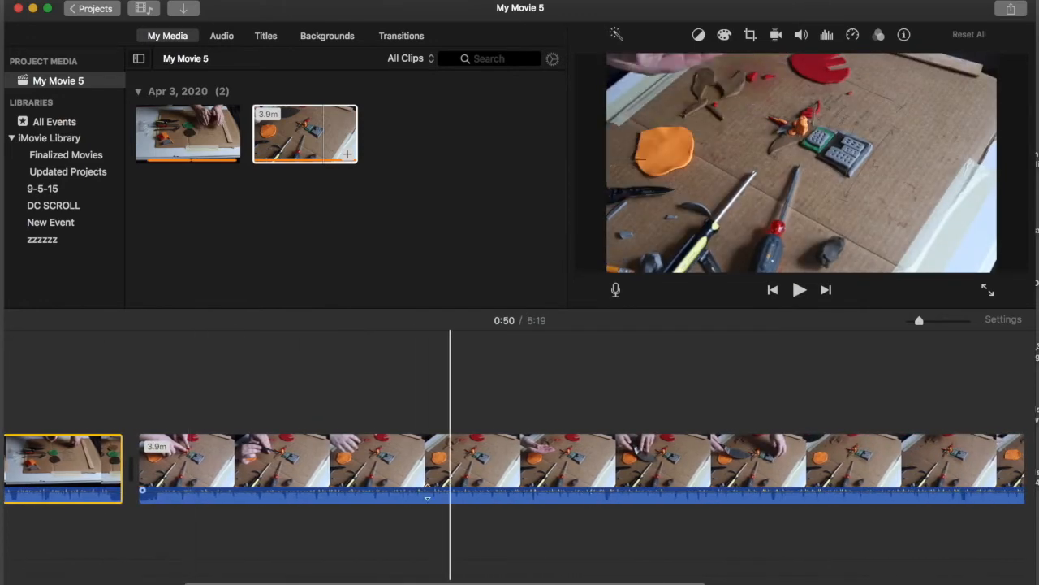
click(384, 496)
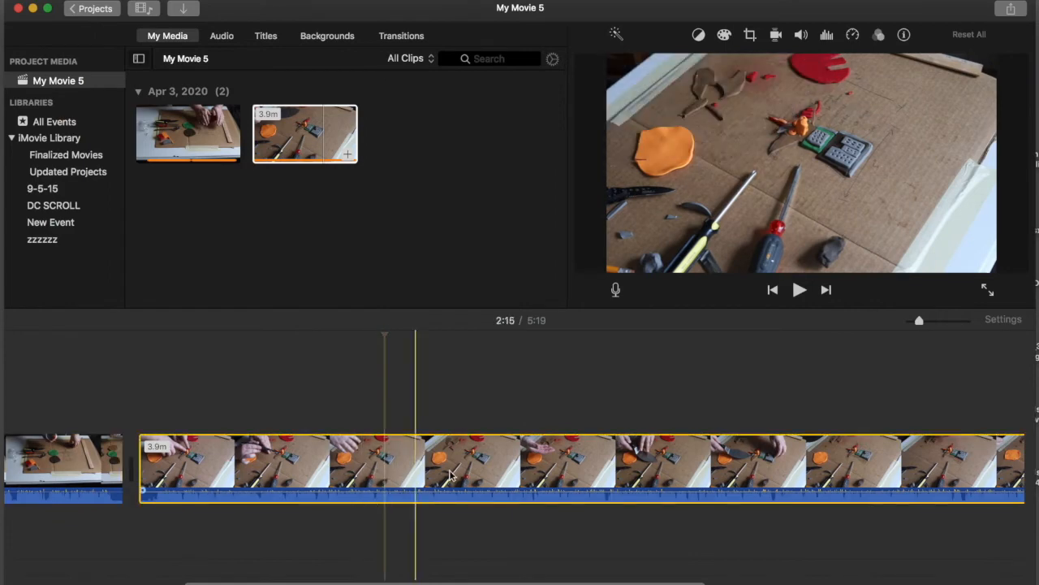
click(920, 323)
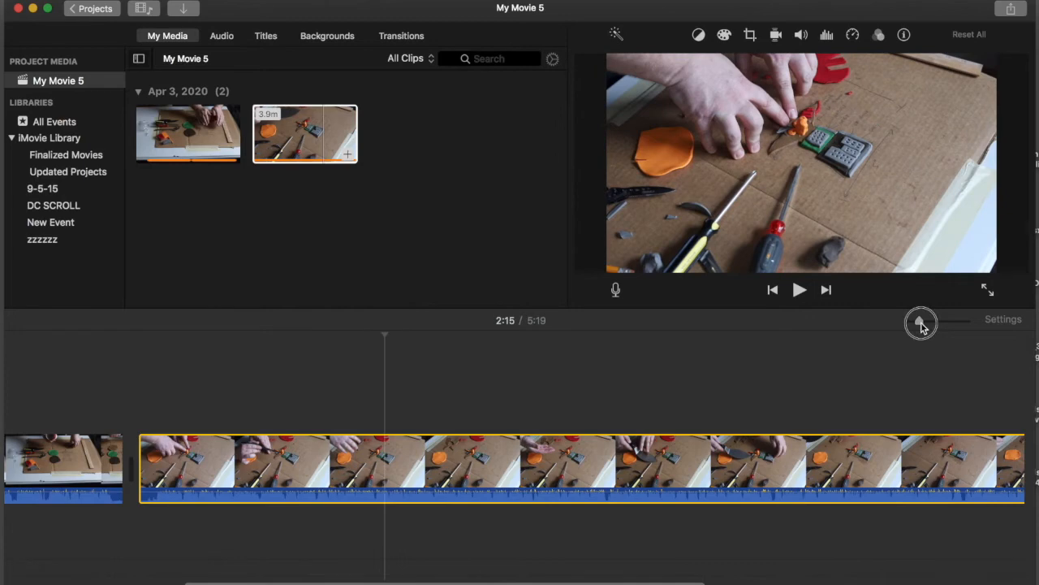
drag(920, 323, 960, 328)
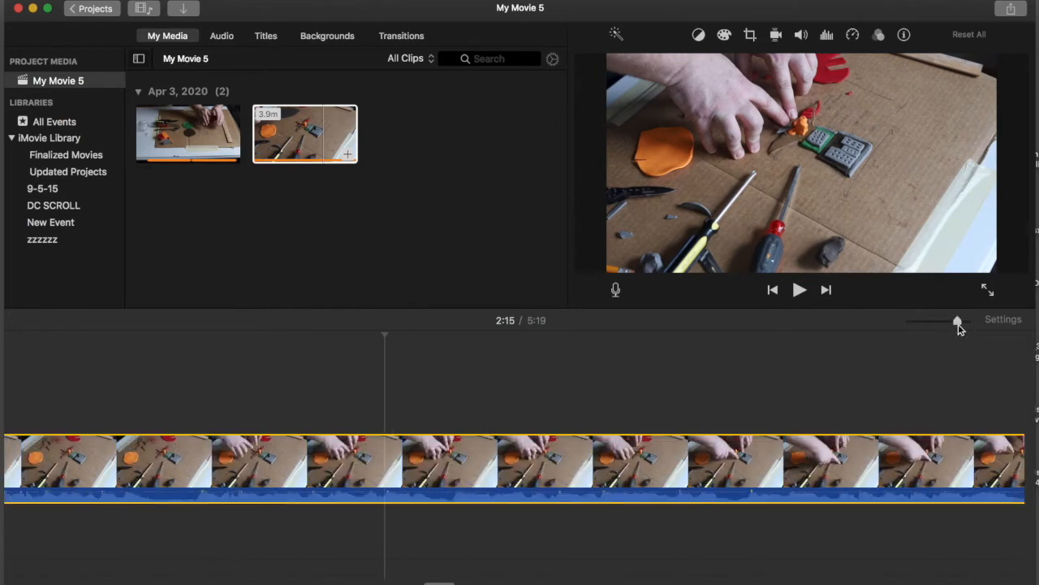
click(415, 499)
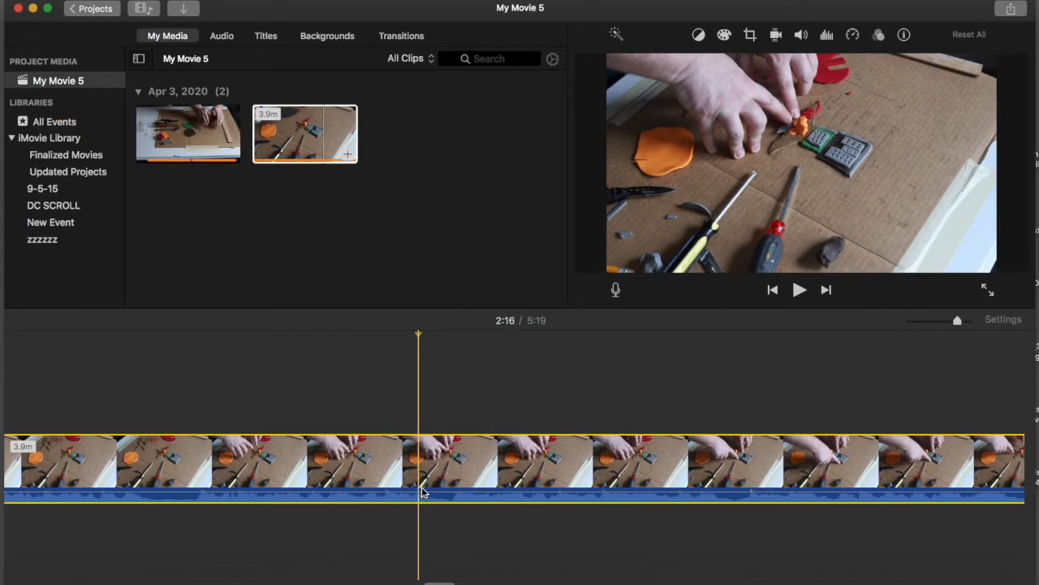
click(422, 495)
drag(422, 496, 420, 497)
key(space)
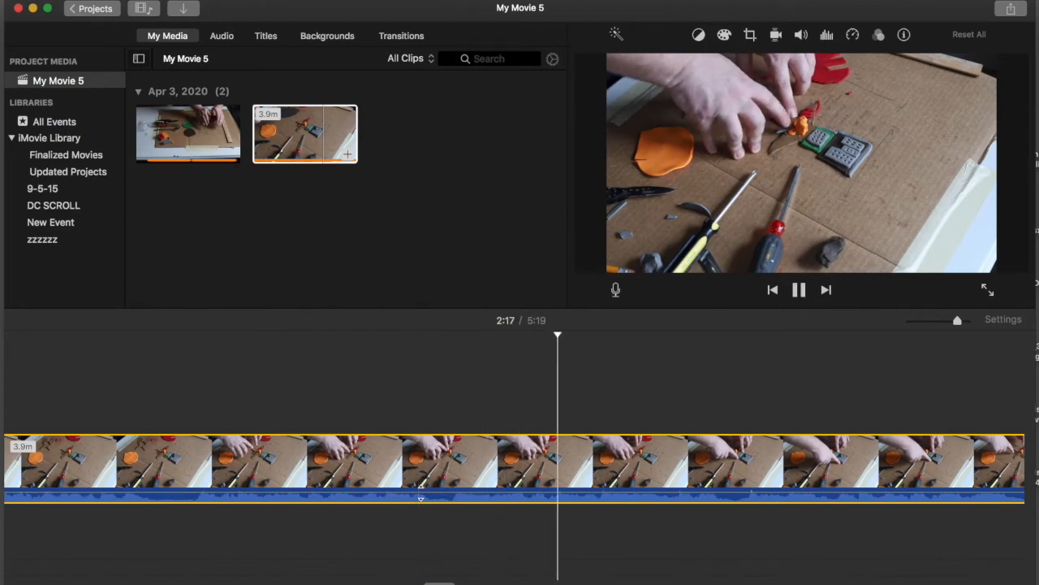
key(space)
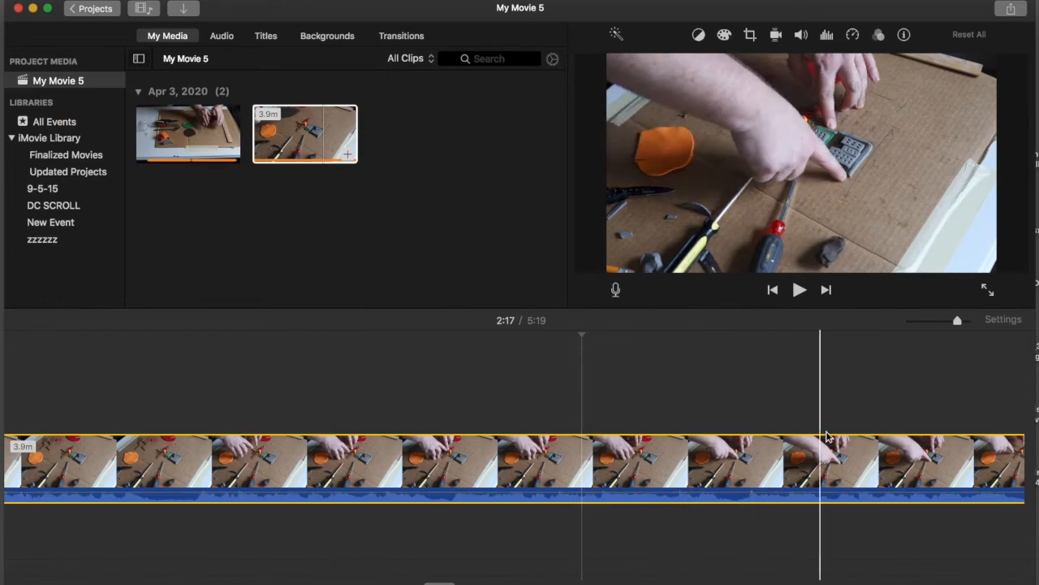
Step: Record a voiceover of about 24 seconds starting at 0:51, under the second timeline clip
drag(957, 319, 920, 320)
scroll(800, 372, left, 4)
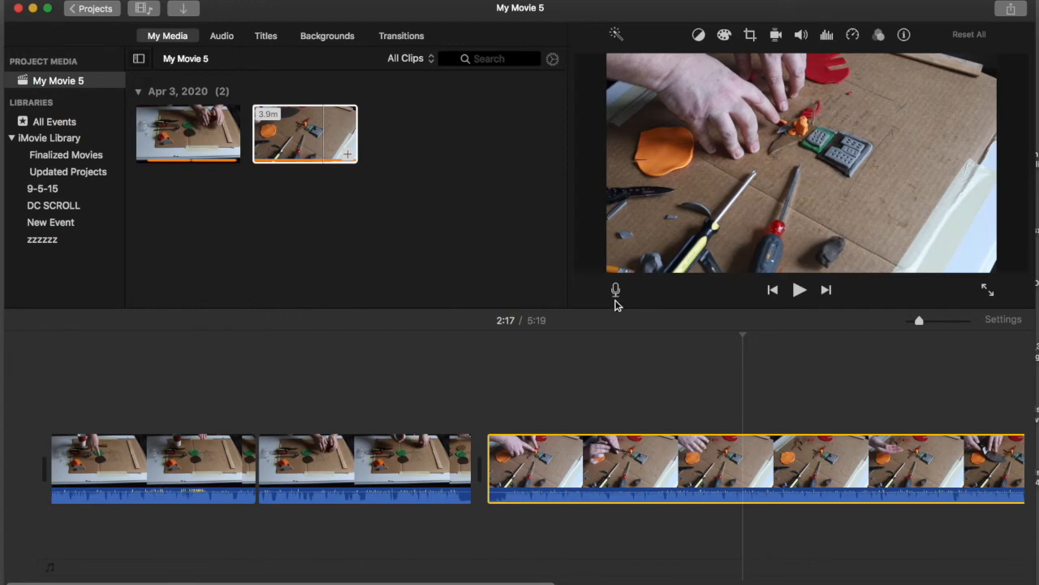
click(617, 293)
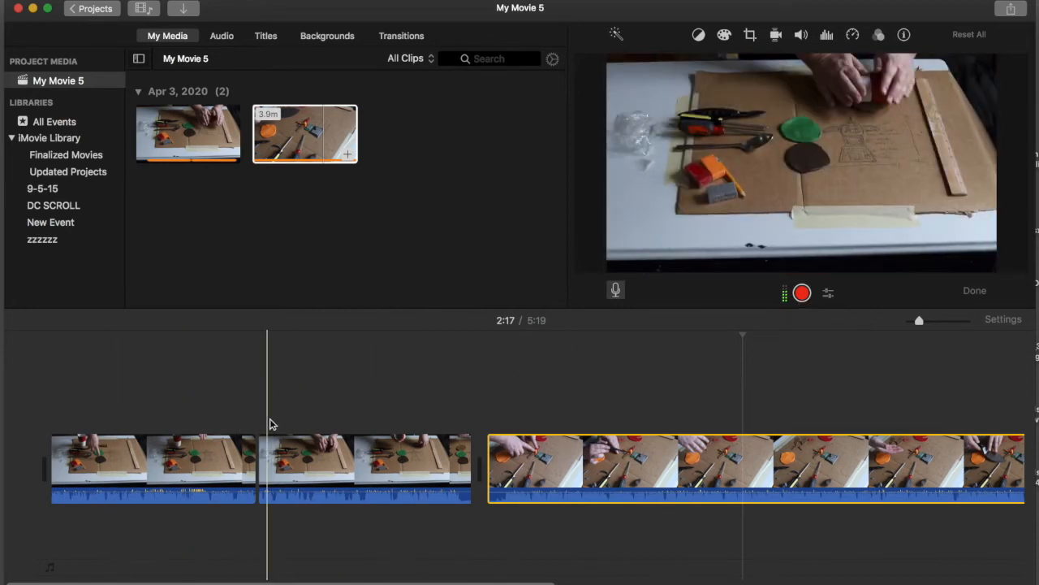
click(306, 426)
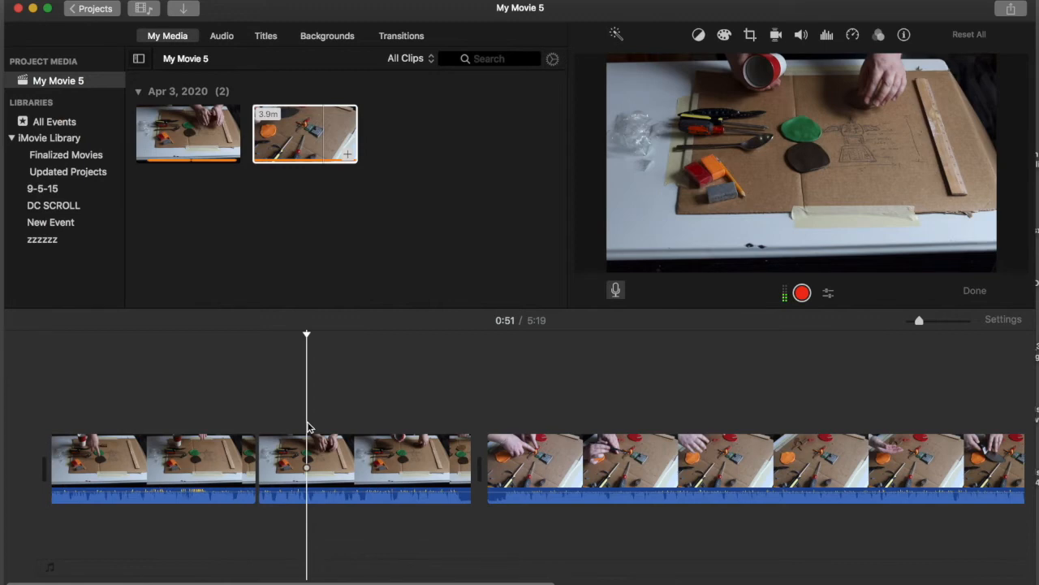
click(802, 294)
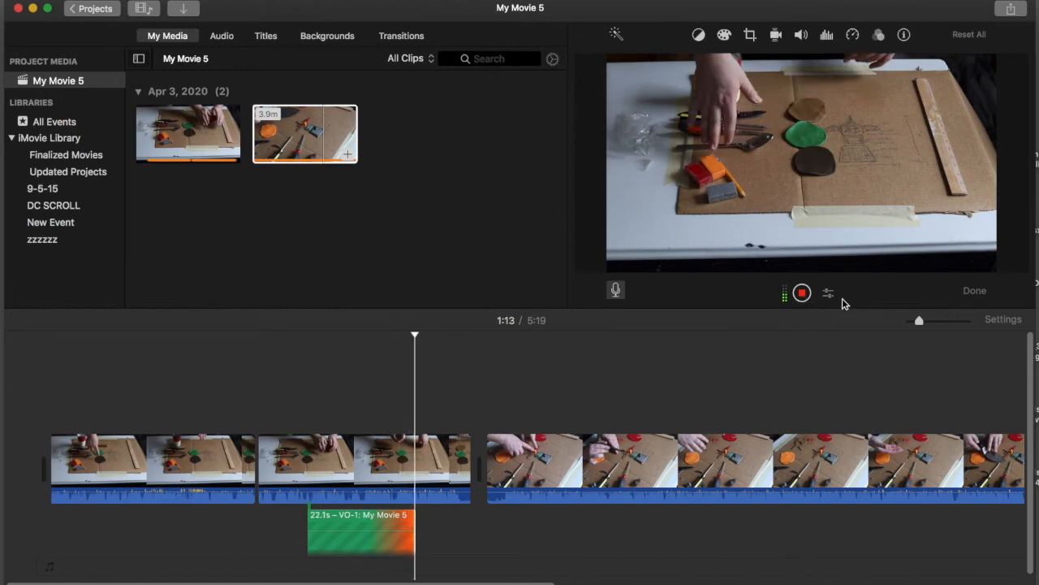
click(802, 294)
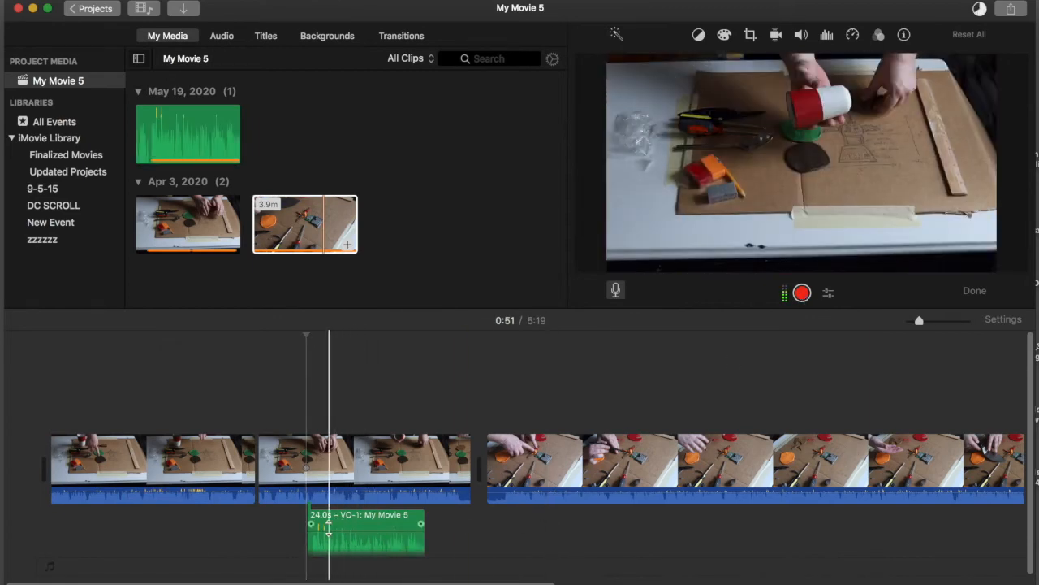
Step: Play back the recorded voiceover and close the voiceover recording controls
drag(334, 531, 335, 531)
key(space)
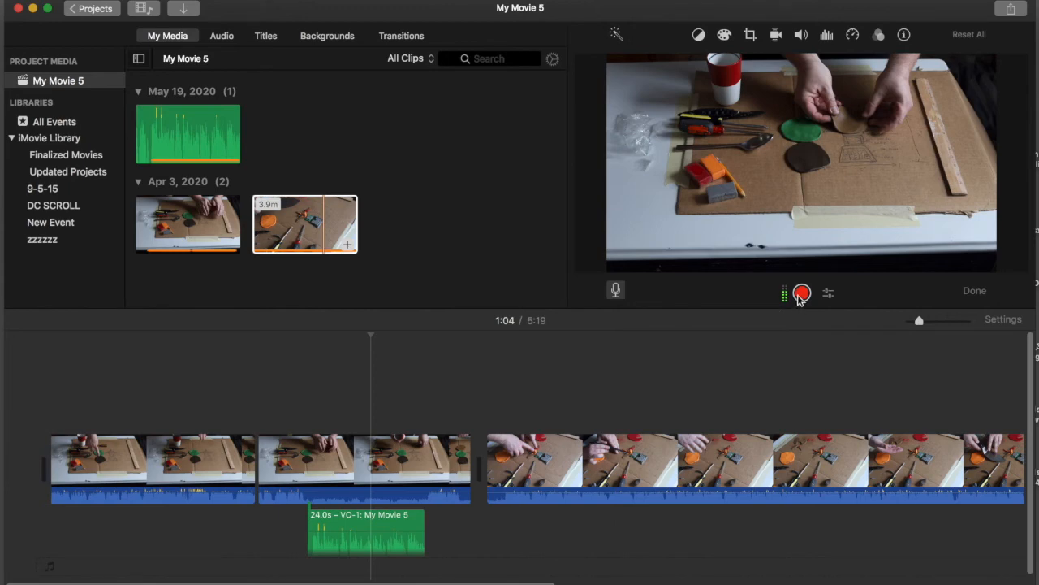
click(616, 291)
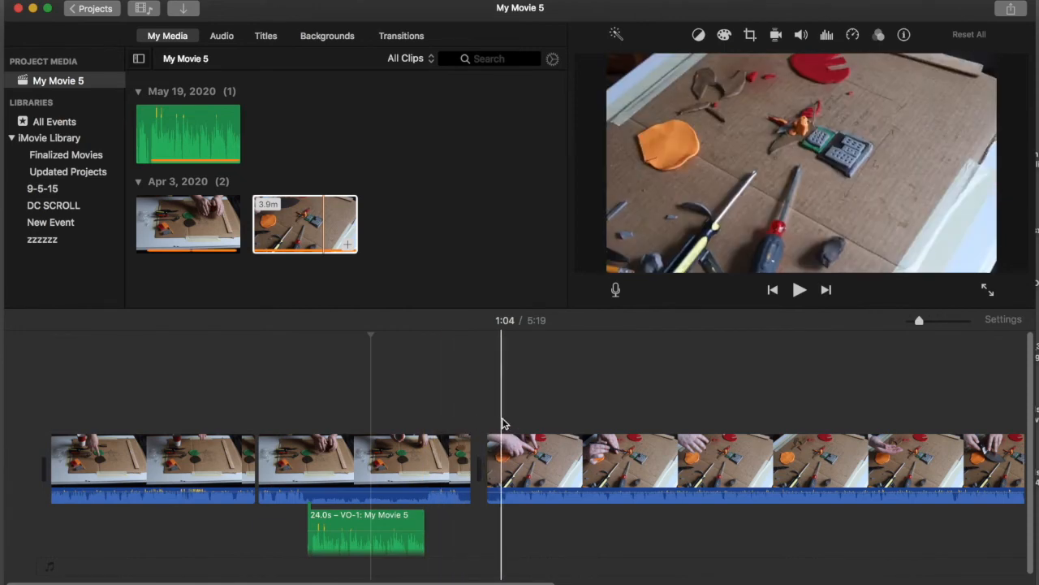
Step: Play back the cut between the second and third timeline clips, stopping at 1:28
key(space)
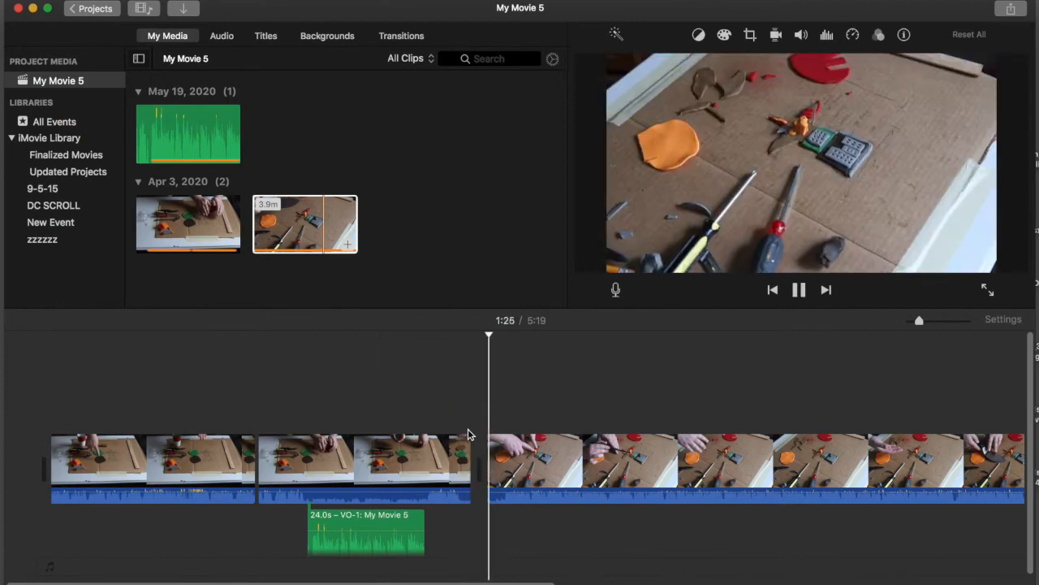
click(468, 435)
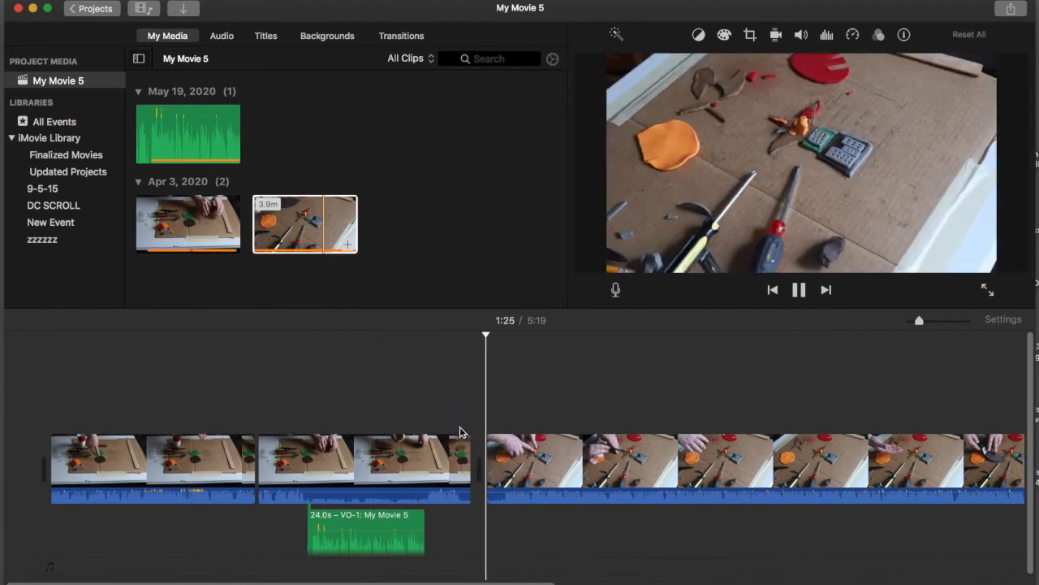
click(460, 432)
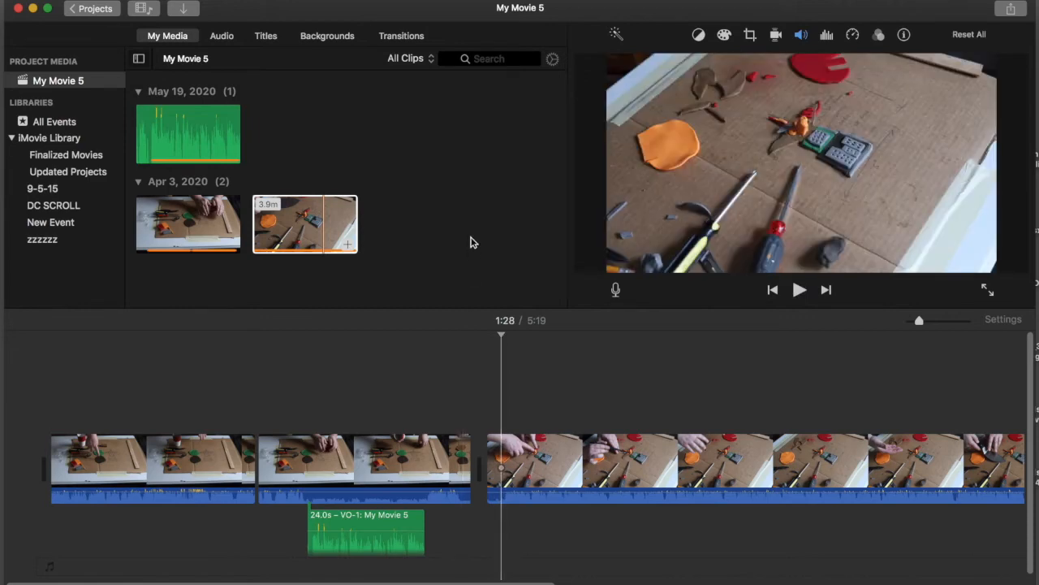
Step: Add a Cross Blur transition between the second and third timeline clips and play it back twice
click(401, 37)
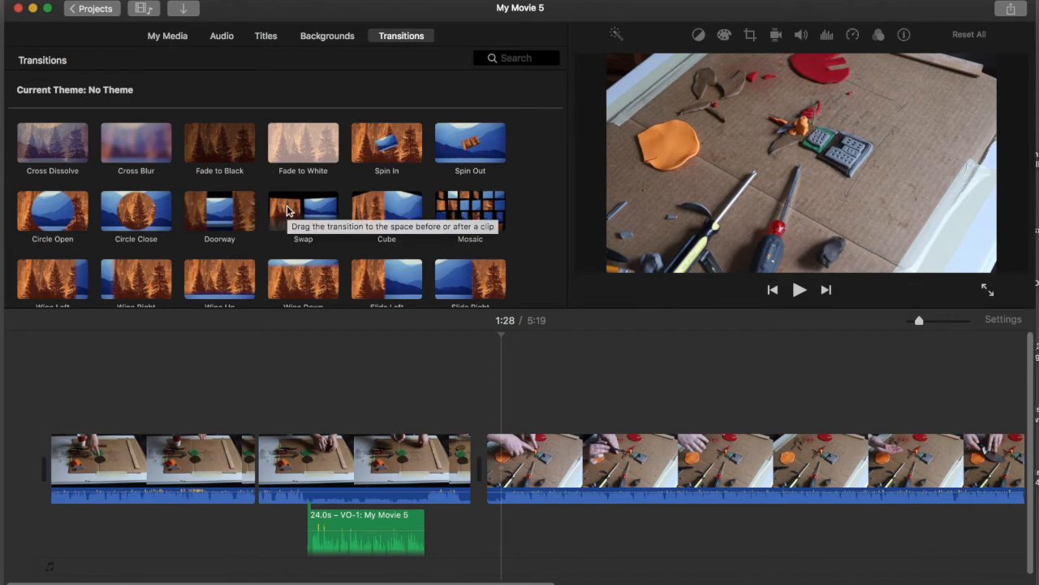
drag(165, 173, 481, 468)
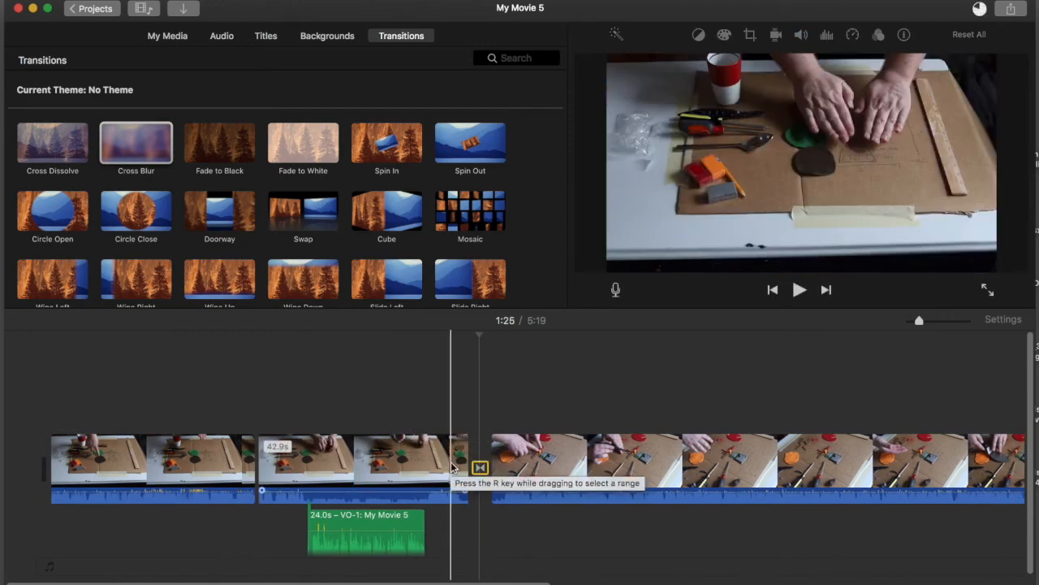
key(space)
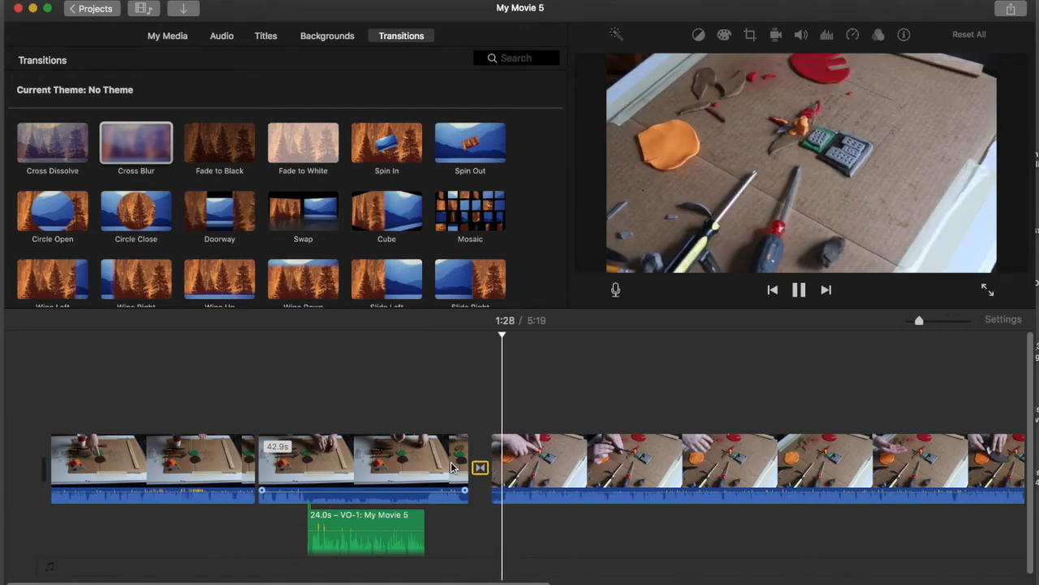
click(459, 463)
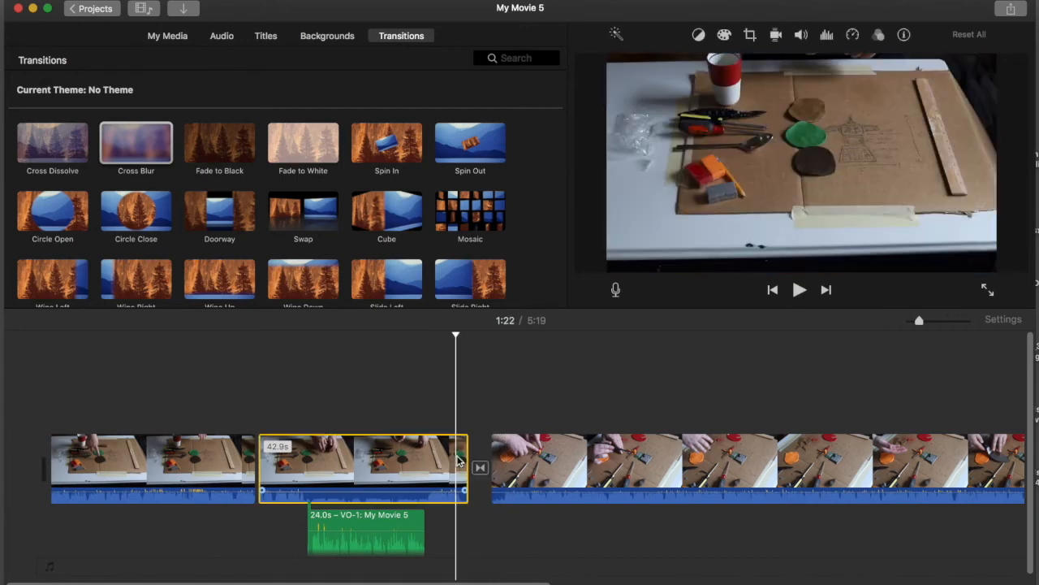
key(space)
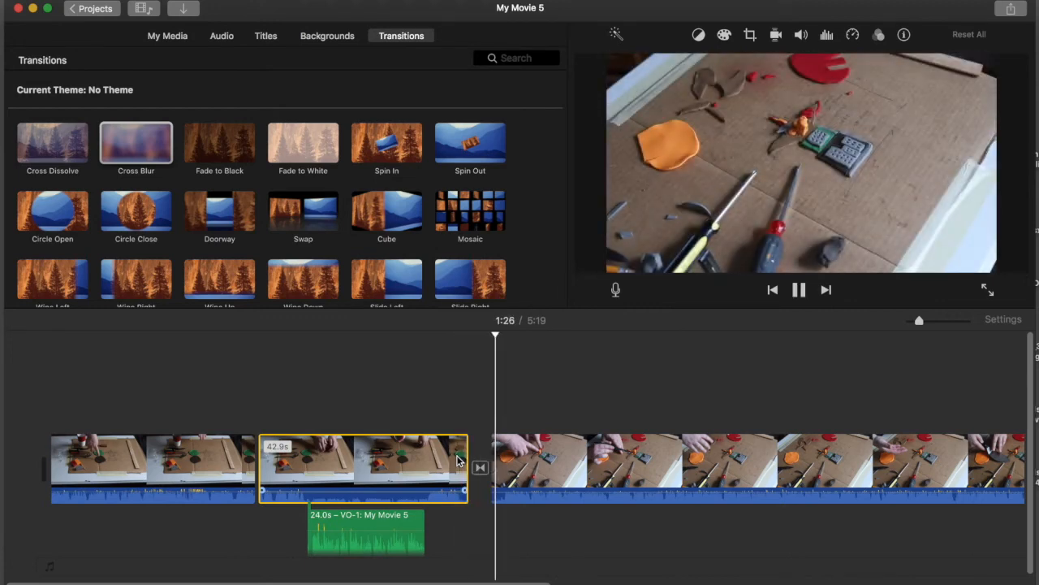
Step: Replace the Cross Blur transition between the second and third timeline clips with Fade to Black and play it back twice
key(space)
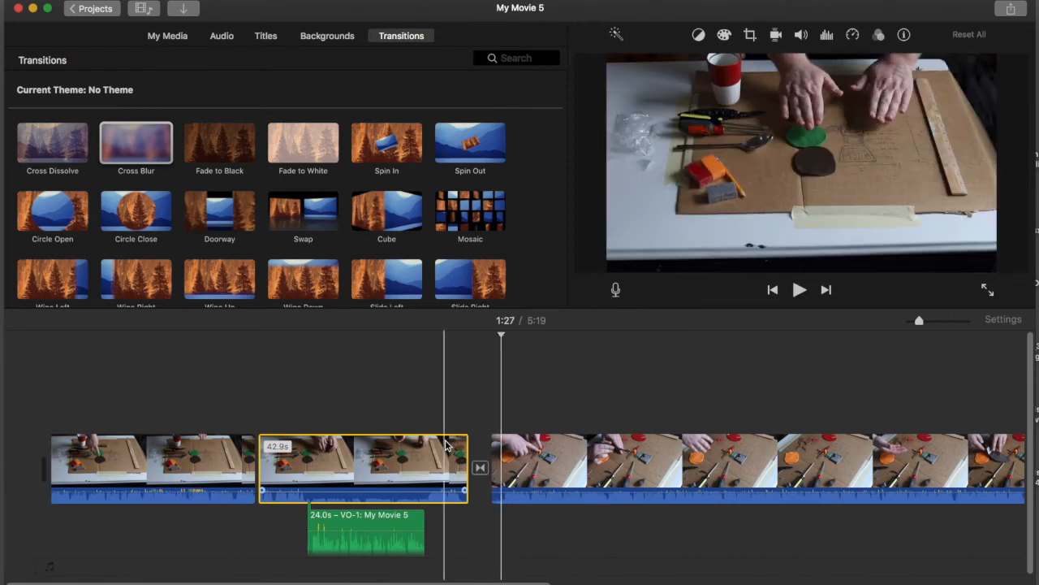
click(480, 469)
key(Delete)
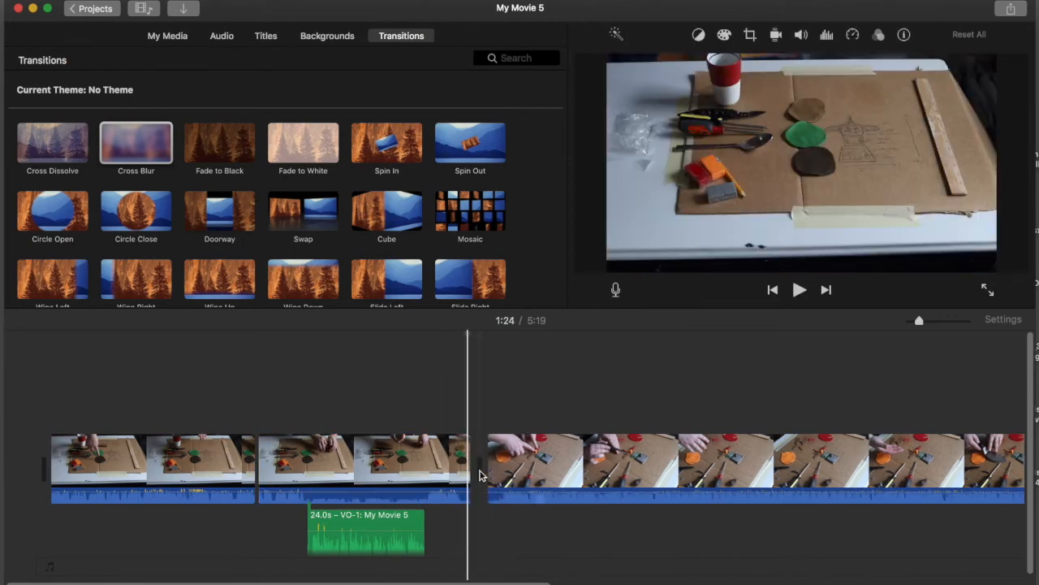
click(227, 156)
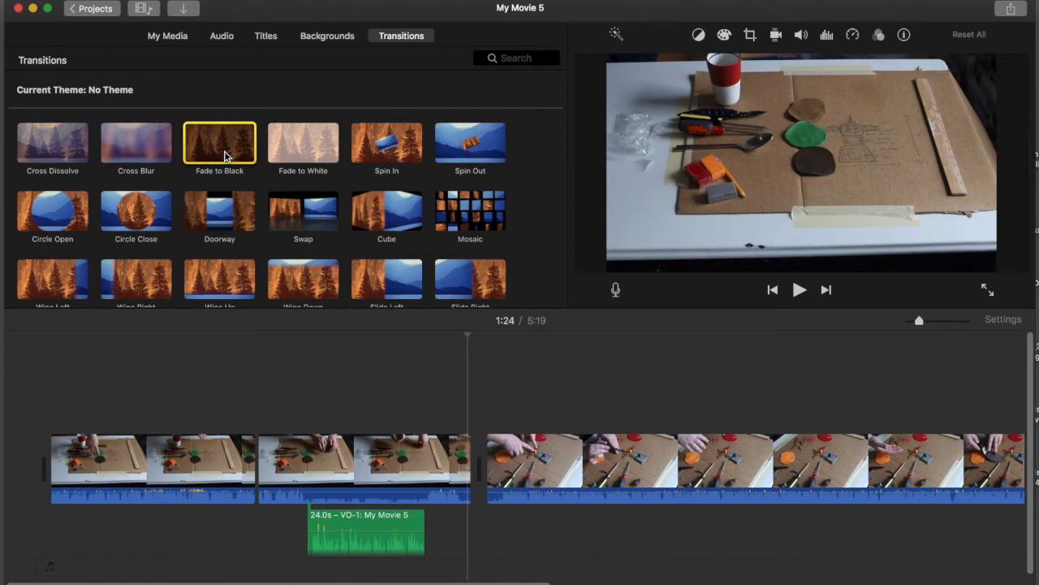
drag(227, 156, 478, 472)
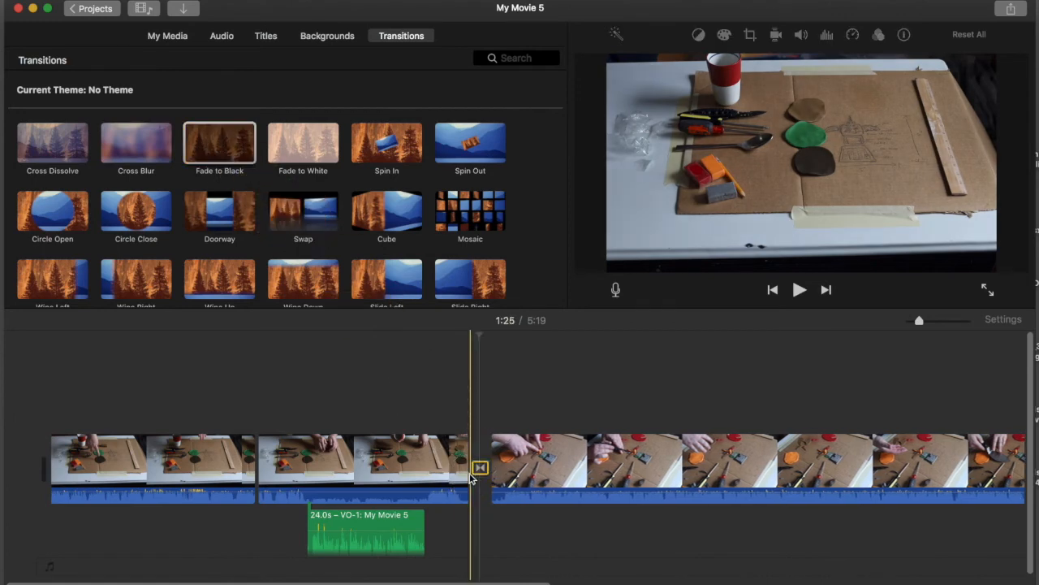
key(space)
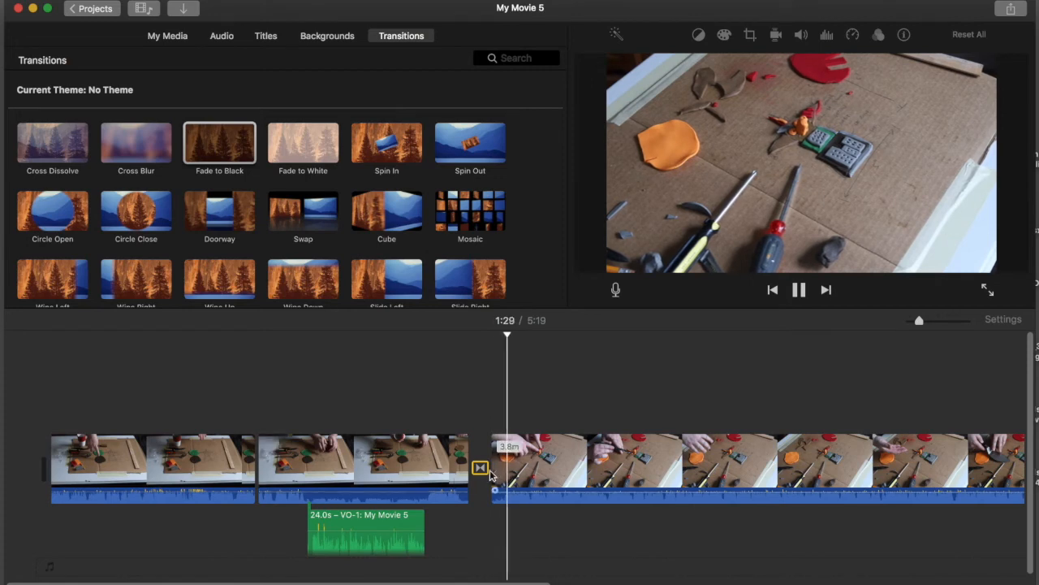
key(space)
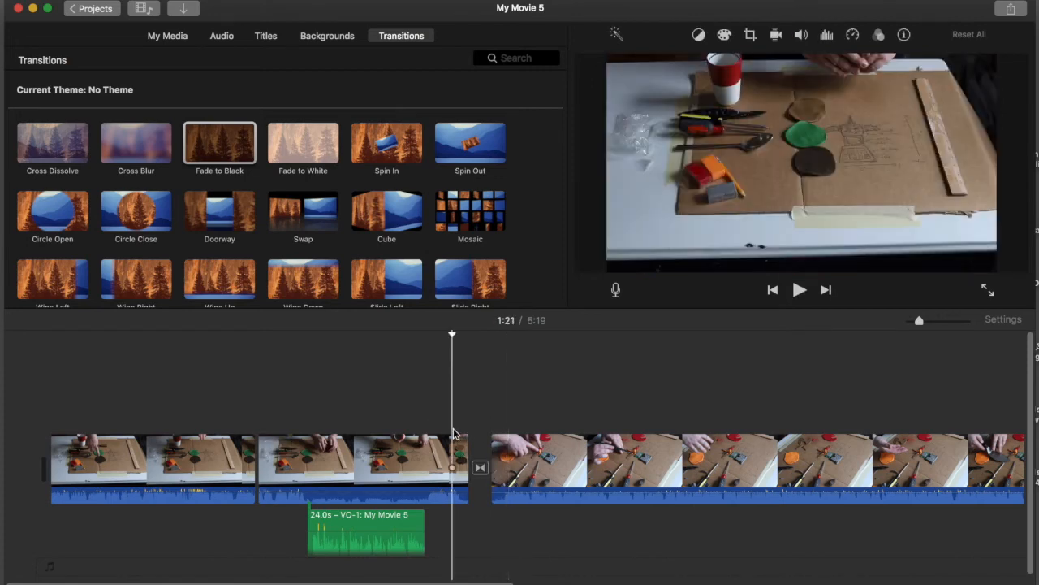
key(space)
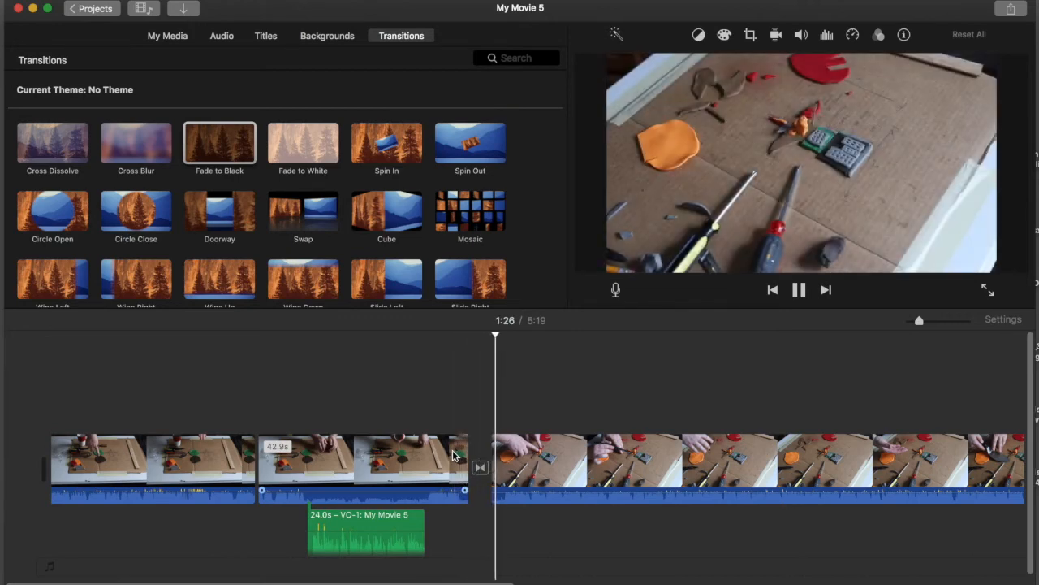
Step: Replace the Fade to Black transition between the second and third timeline clips with Cube and play it back repeatedly
click(480, 468)
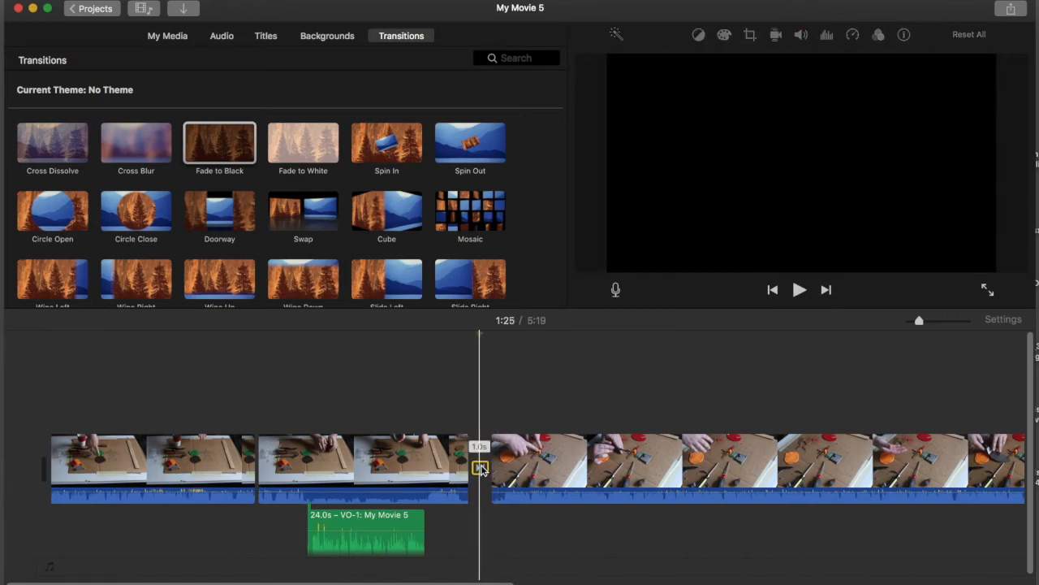
key(Delete)
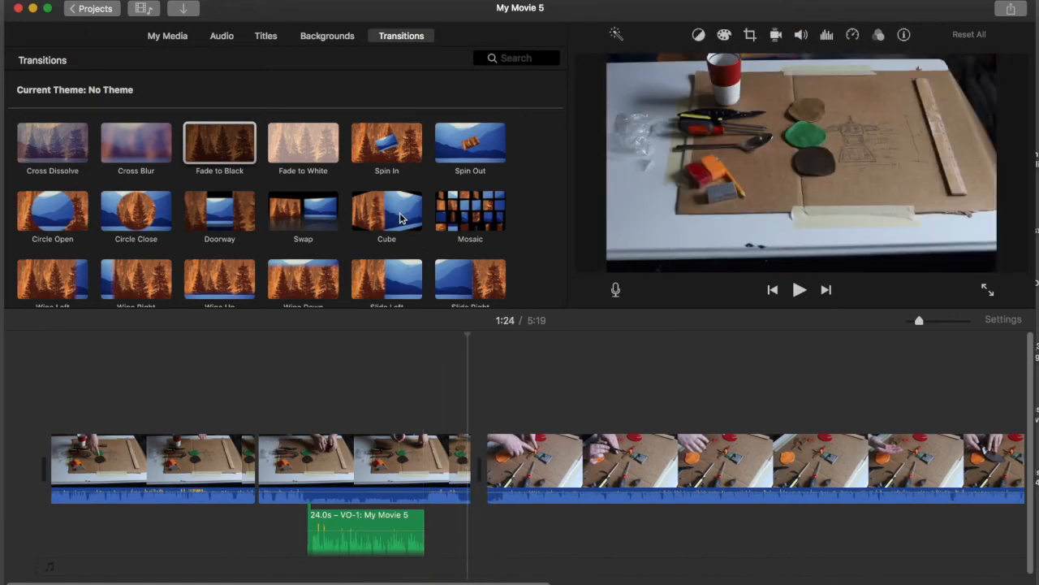
drag(399, 218, 479, 470)
key(space)
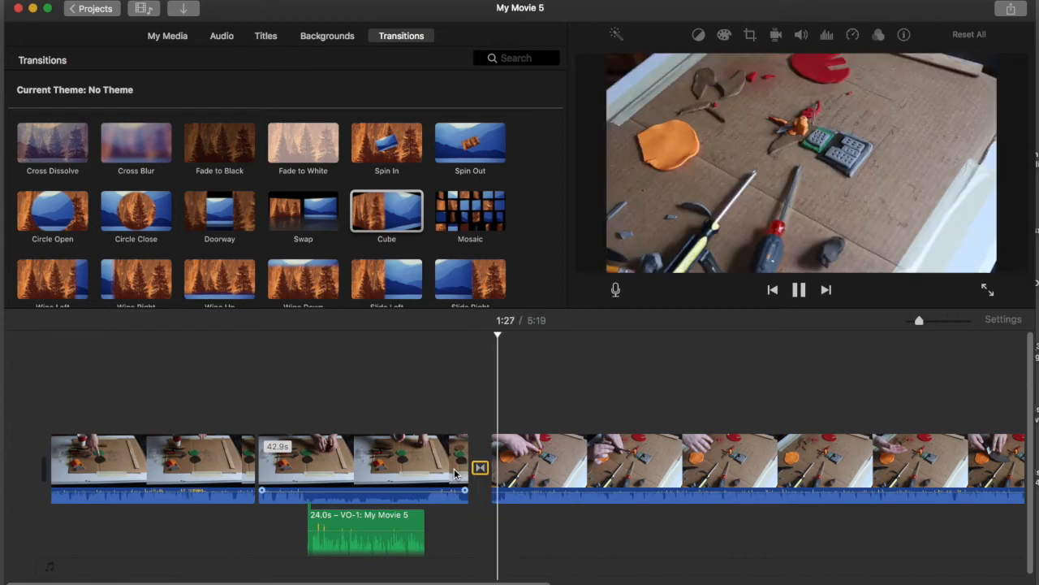
key(space)
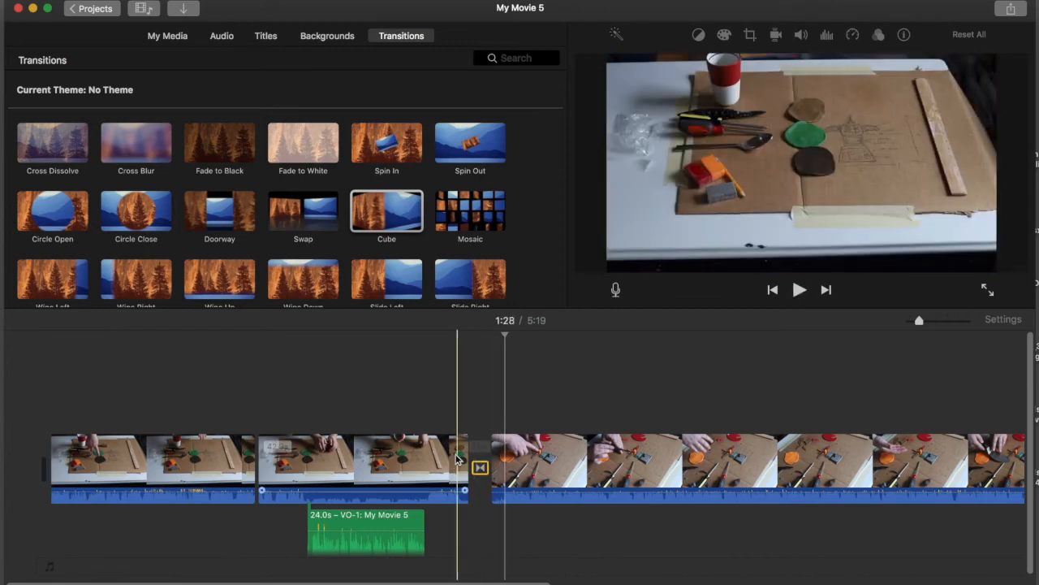
click(456, 461)
key(space)
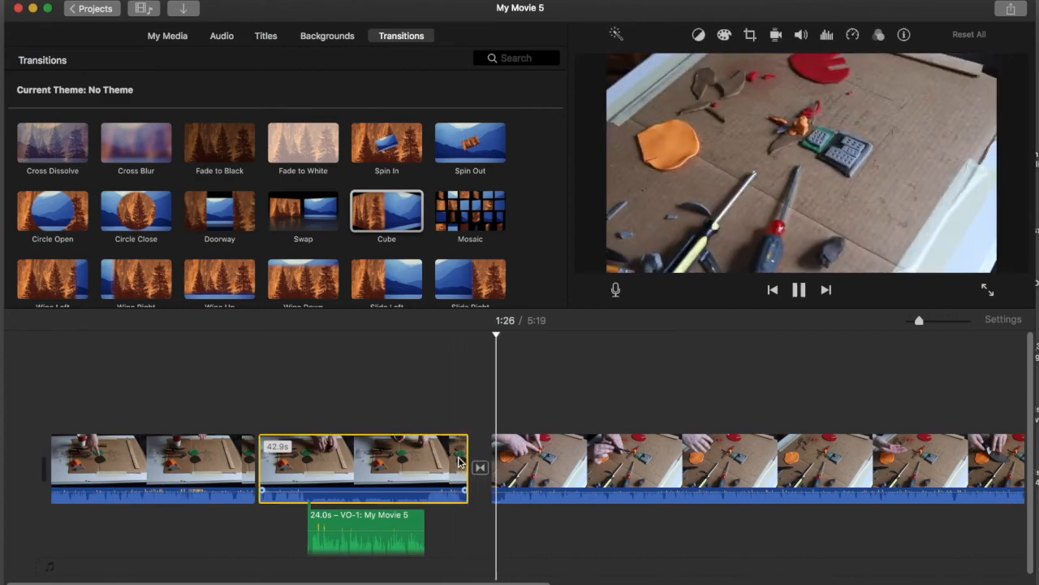
key(space)
key(space)
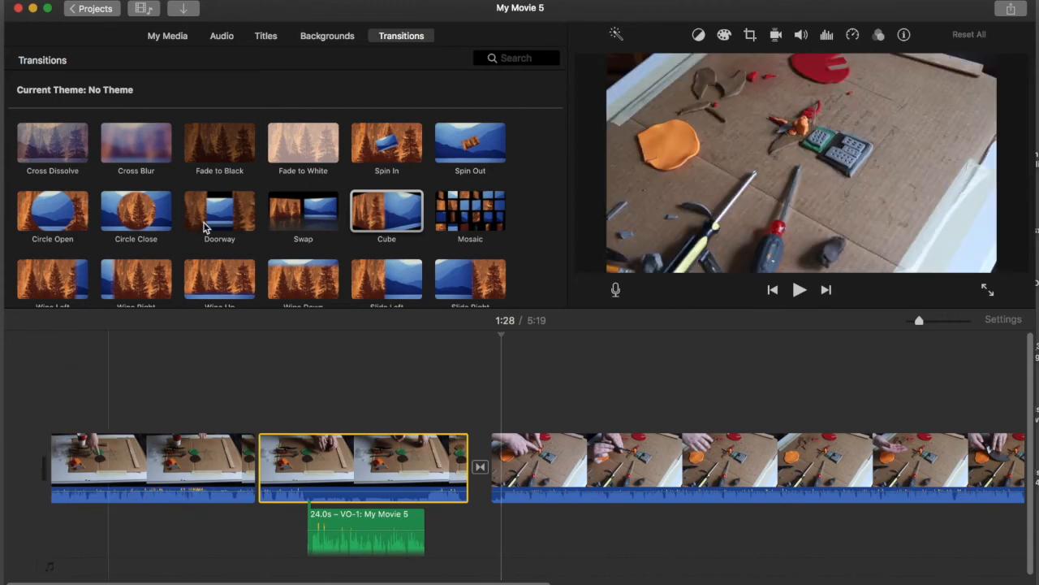
Step: Add a Fade to Black transition at the start of the first timeline clip and play back the opening twice
mouse_move(210, 153)
mouse_down()
mouse_move(216, 139)
mouse_move(186, 301)
mouse_move(69, 459)
mouse_move(45, 461)
mouse_up()
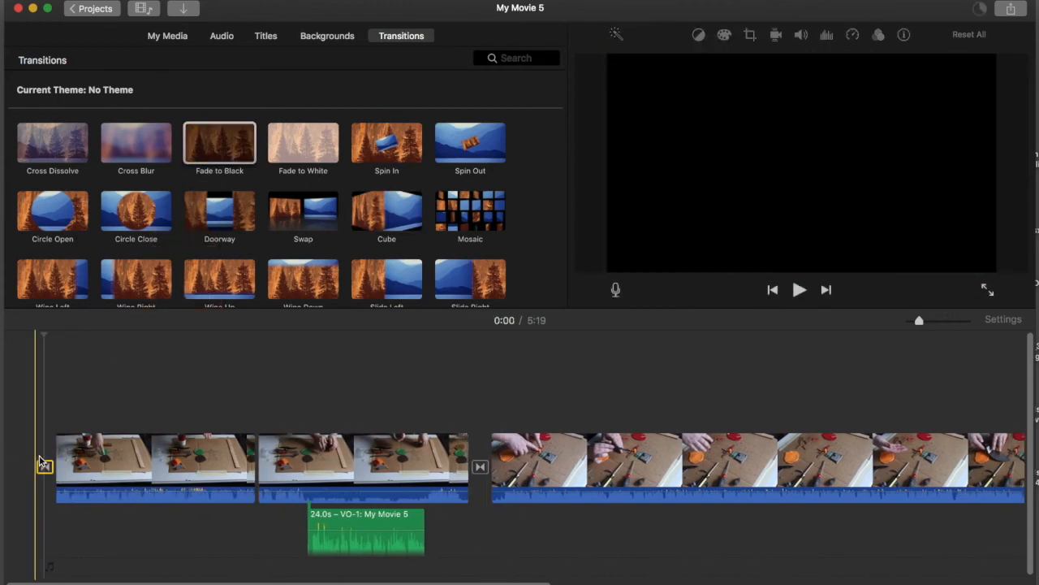
key(space)
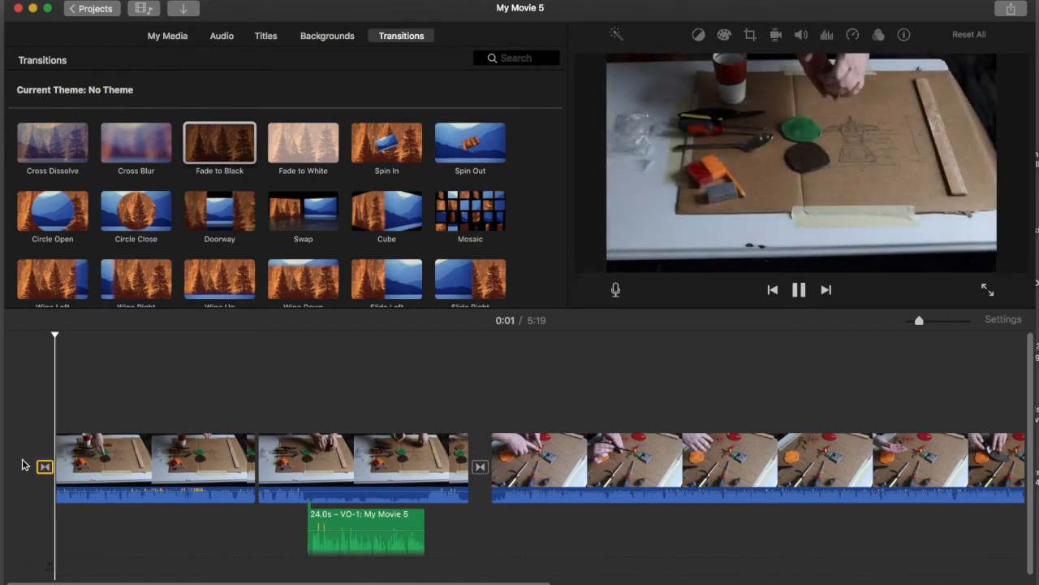
key(space)
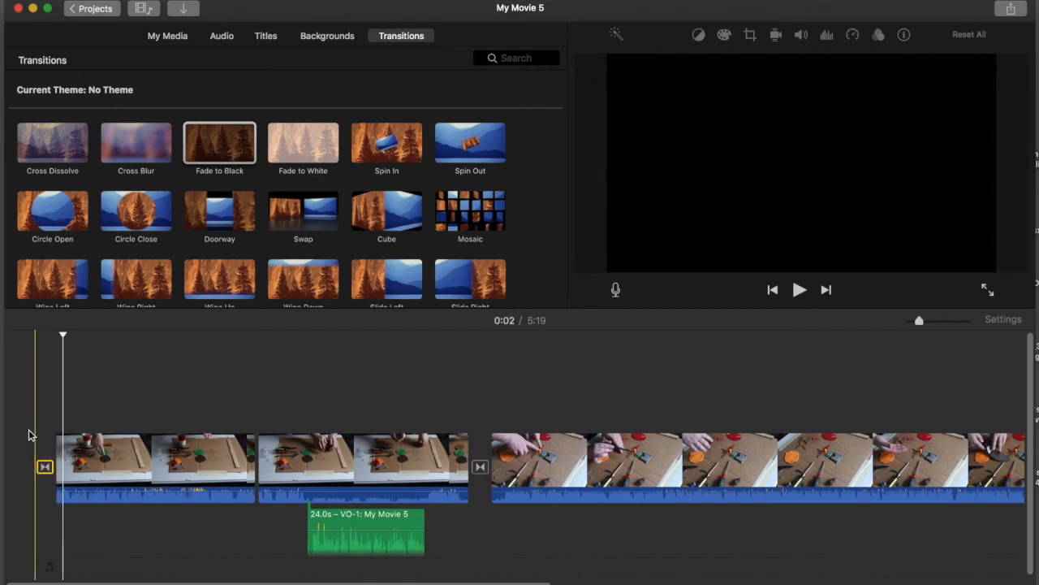
key(space)
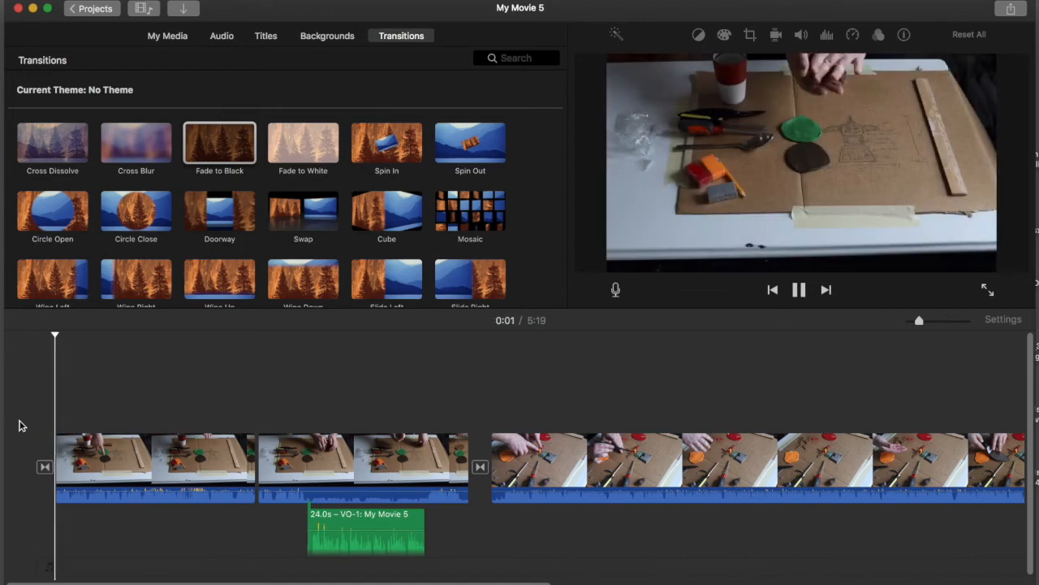
key(space)
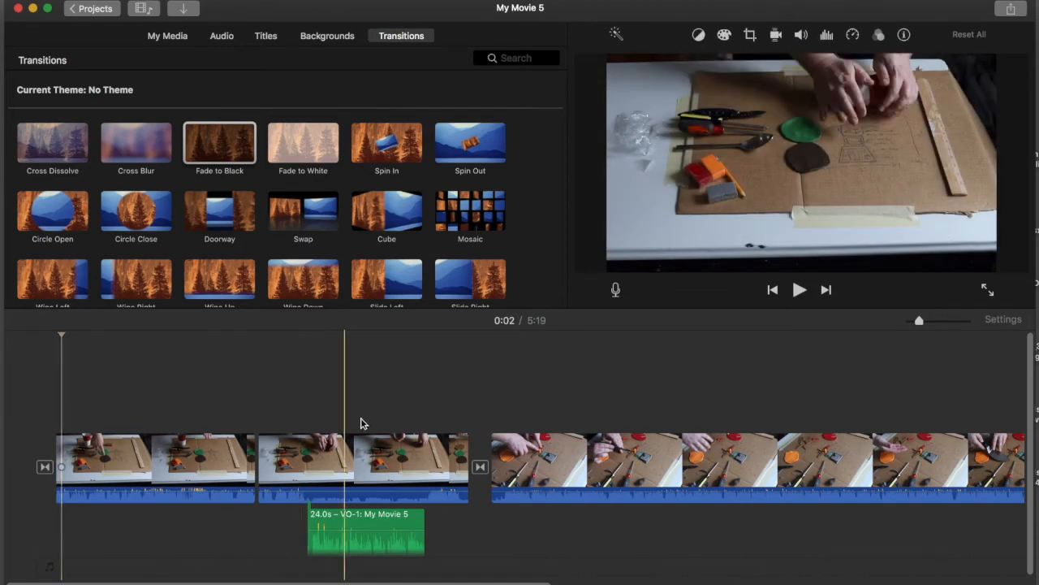
Step: Add a Fade to Black transition at the end of the last timeline clip and play back the movie's ending and opening
scroll(475, 429, right, 2)
scroll(475, 429, right, 5)
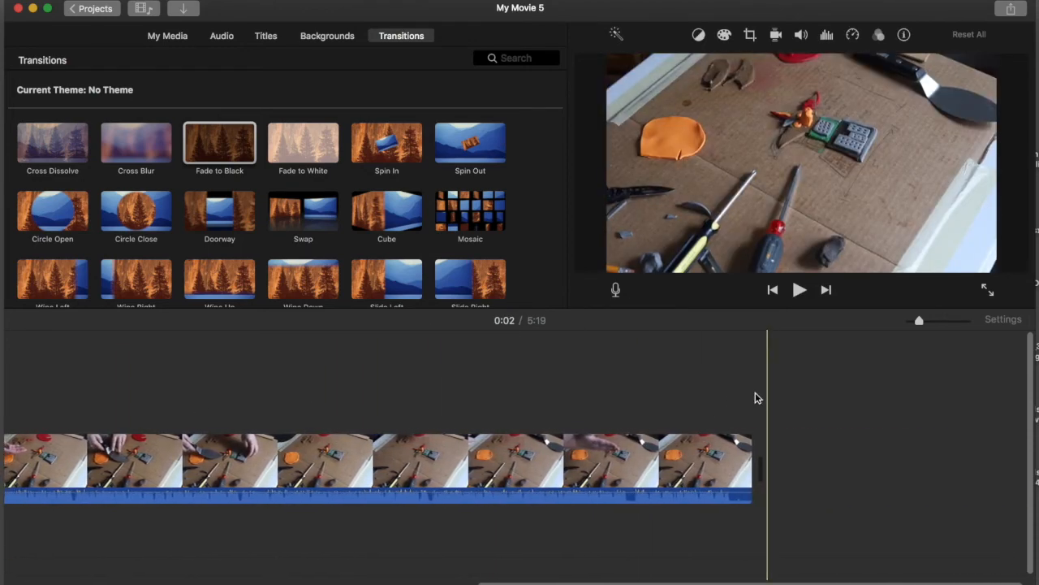
mouse_move(223, 154)
mouse_down()
mouse_move(332, 283)
mouse_move(661, 409)
mouse_move(717, 499)
mouse_move(750, 487)
mouse_up()
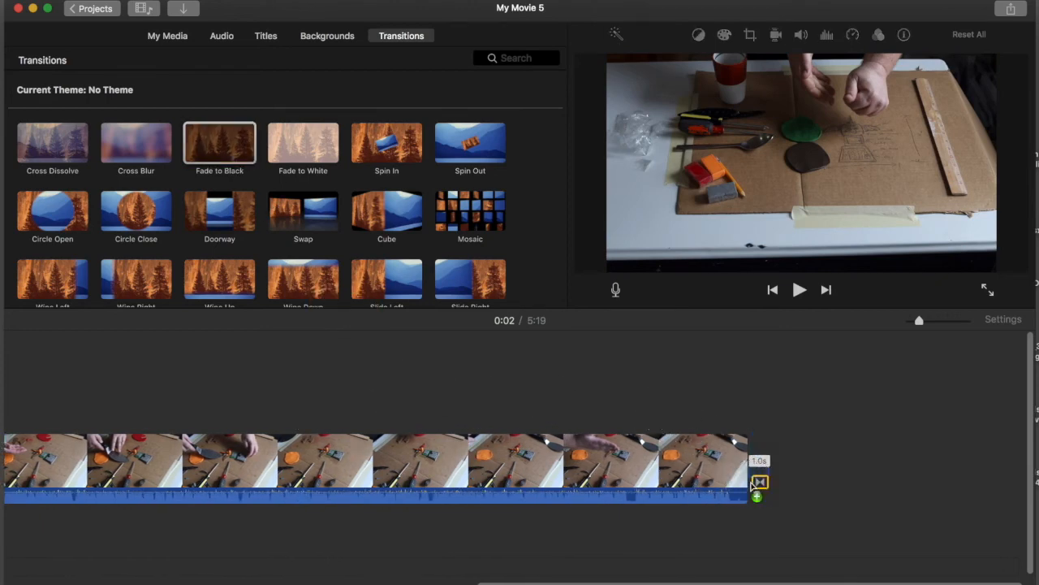
key(space)
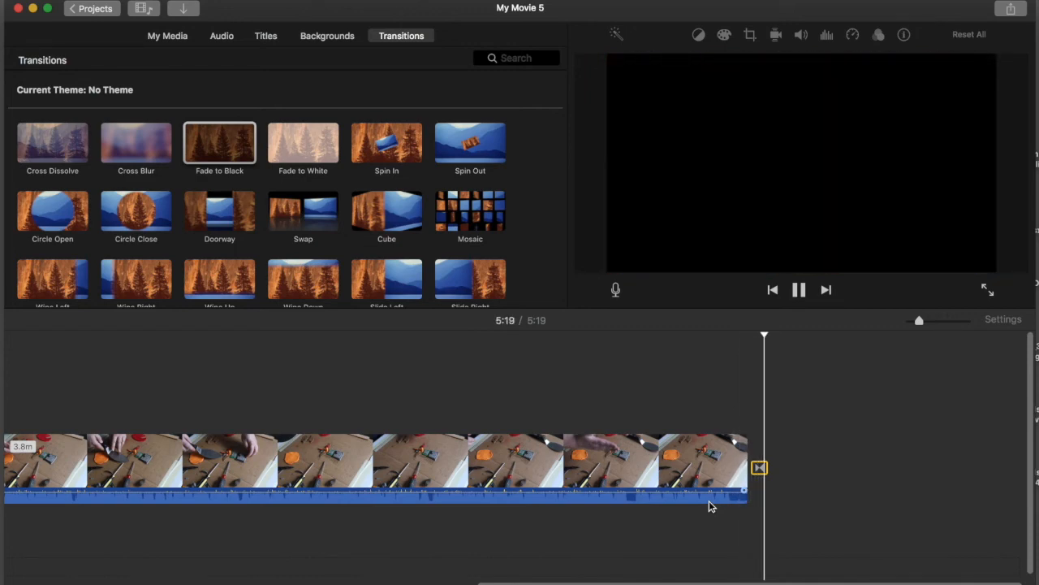
key(space)
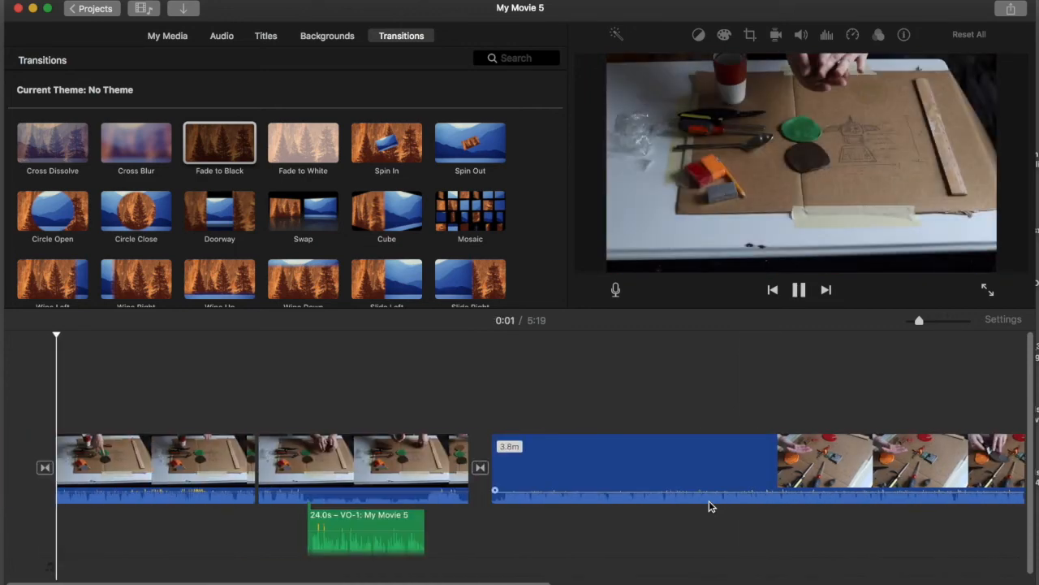
key(space)
scroll(709, 502, right, 10)
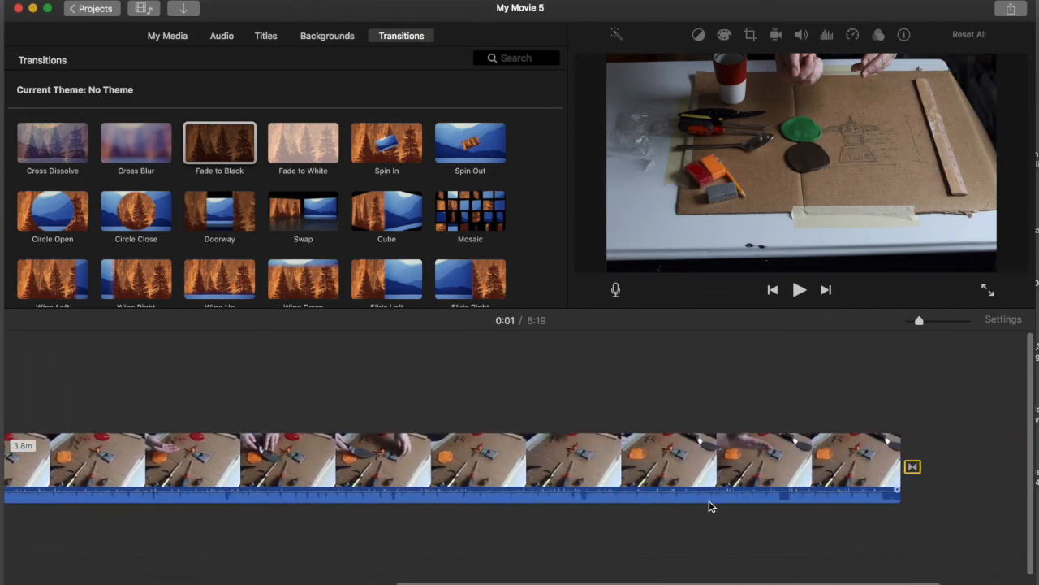
click(754, 466)
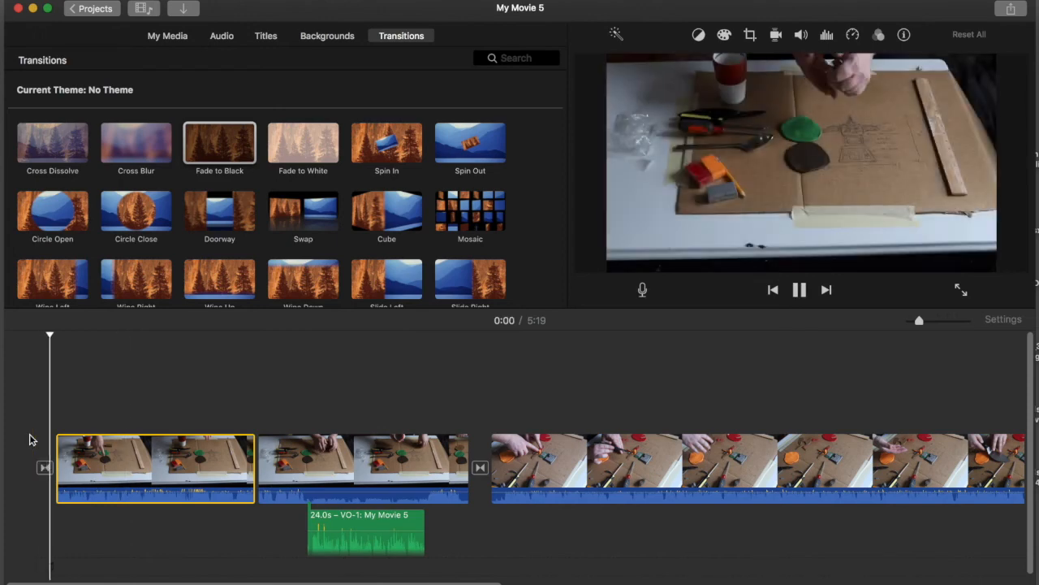
key(space)
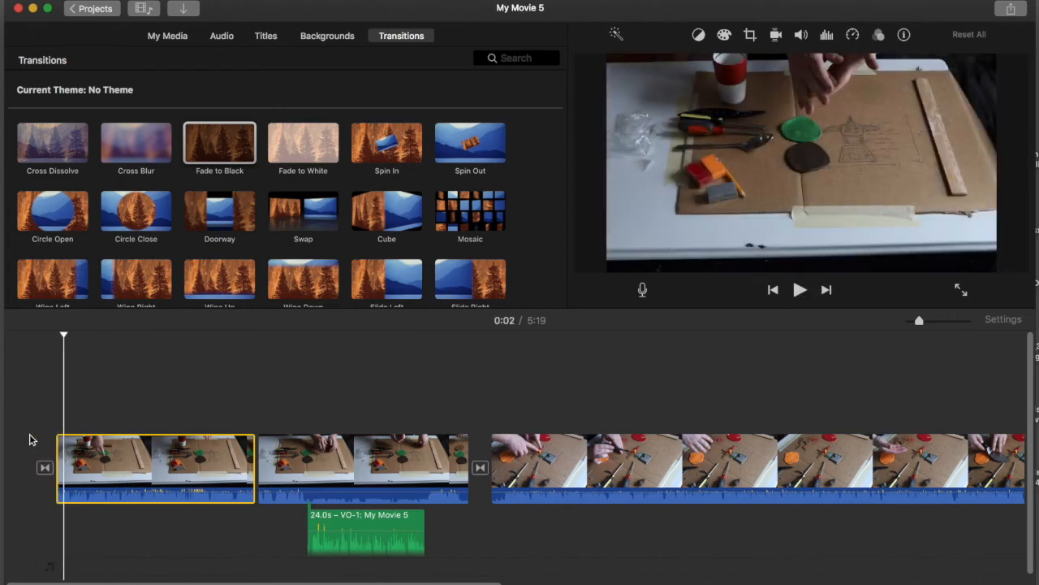
Step: Replace the Cube transition between the second and third timeline clips with Circle Close and play it back
right_click(479, 469)
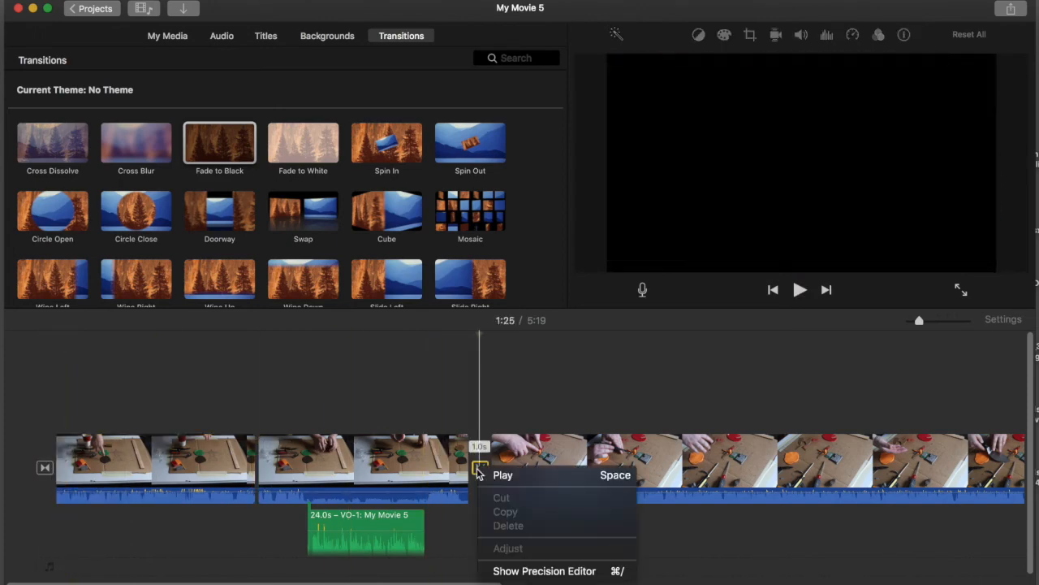
click(452, 418)
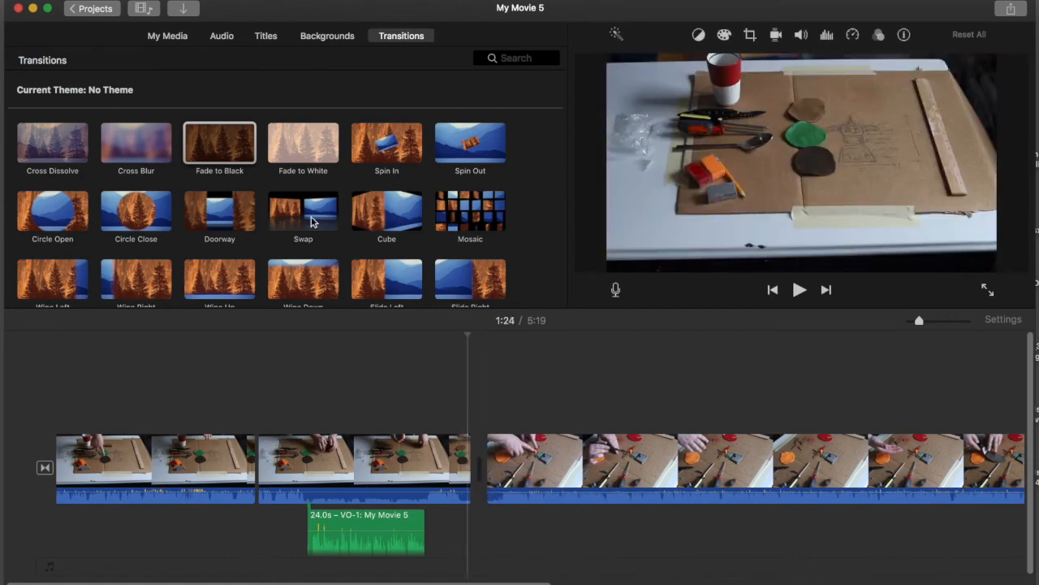
click(135, 212)
drag(138, 219, 484, 468)
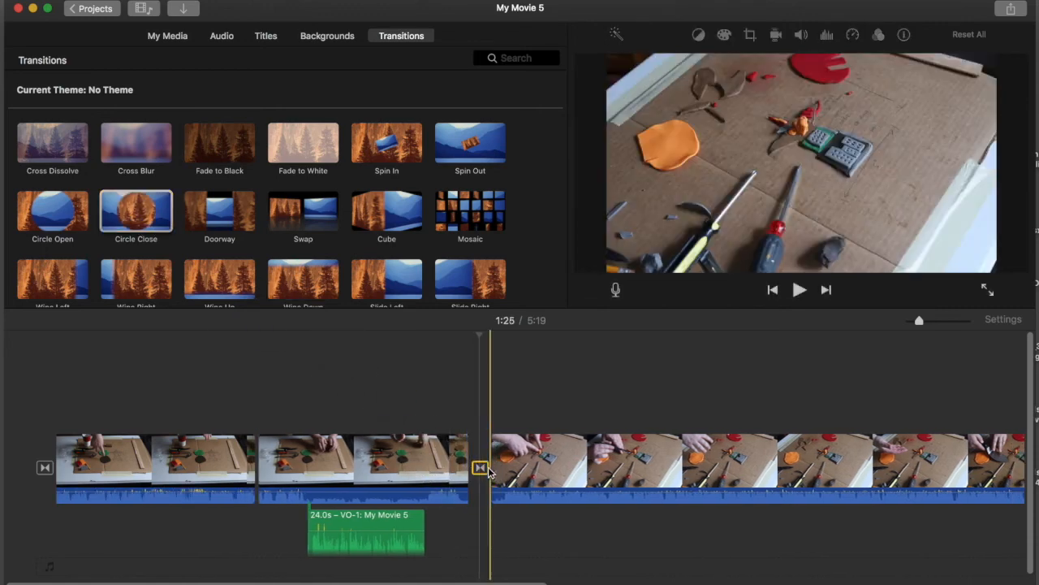
key(space)
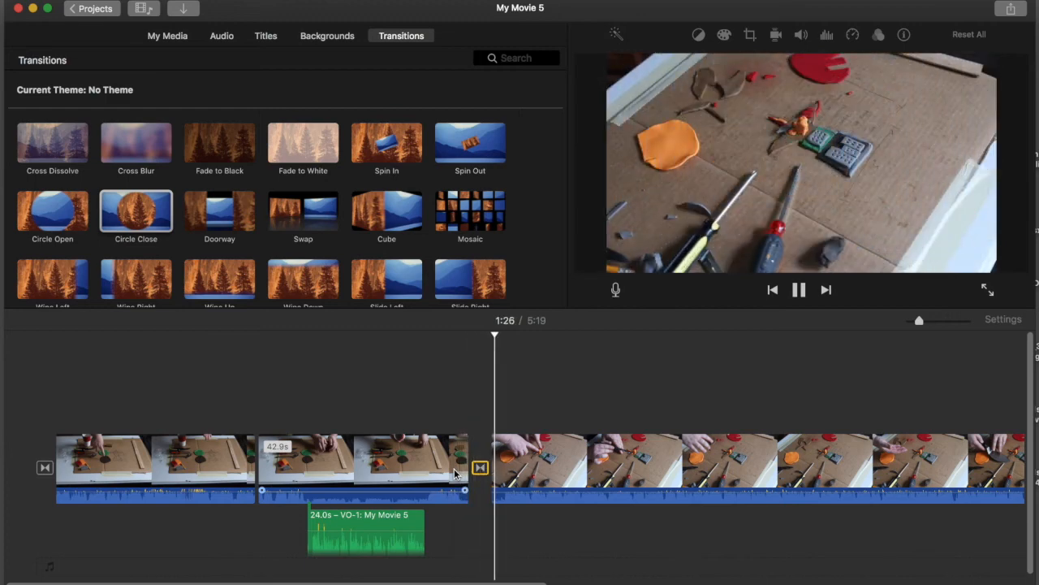
key(space)
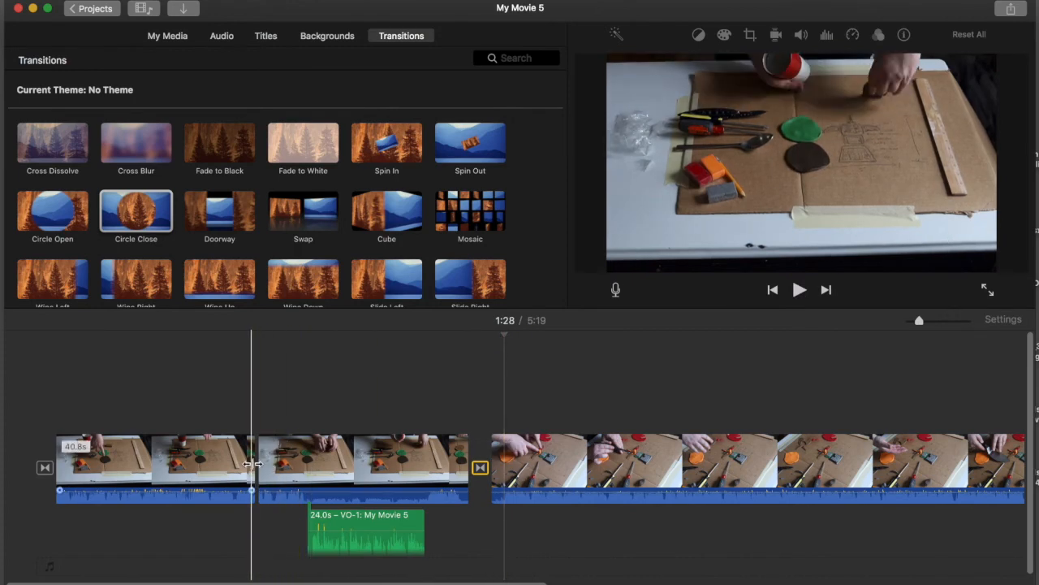
Step: Extend the beginning of the second timeline clip so that the clip lasts about 44.6 seconds
click(286, 469)
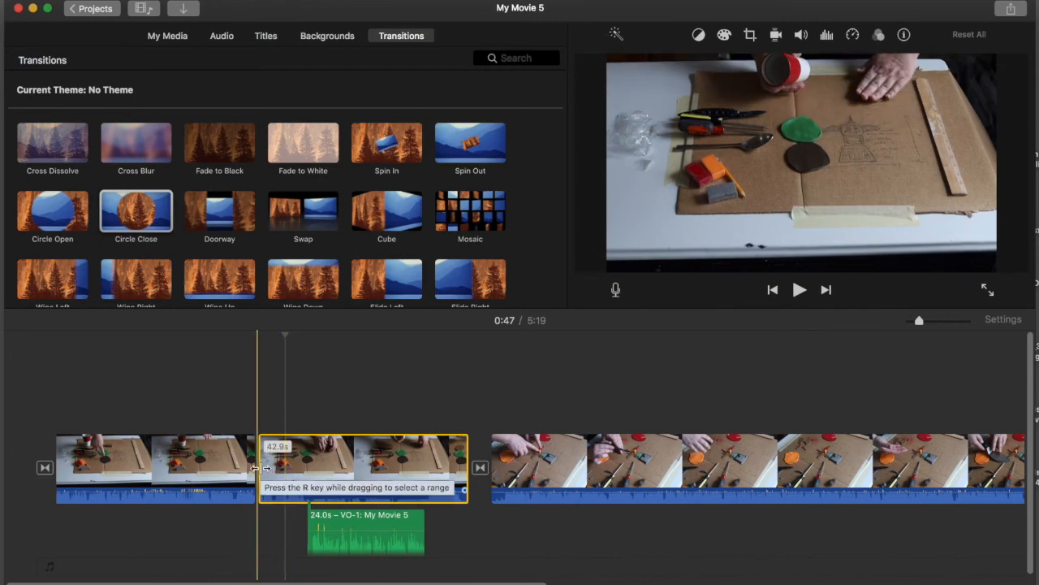
mouse_move(256, 468)
mouse_down()
mouse_move(316, 471)
mouse_move(250, 471)
mouse_up()
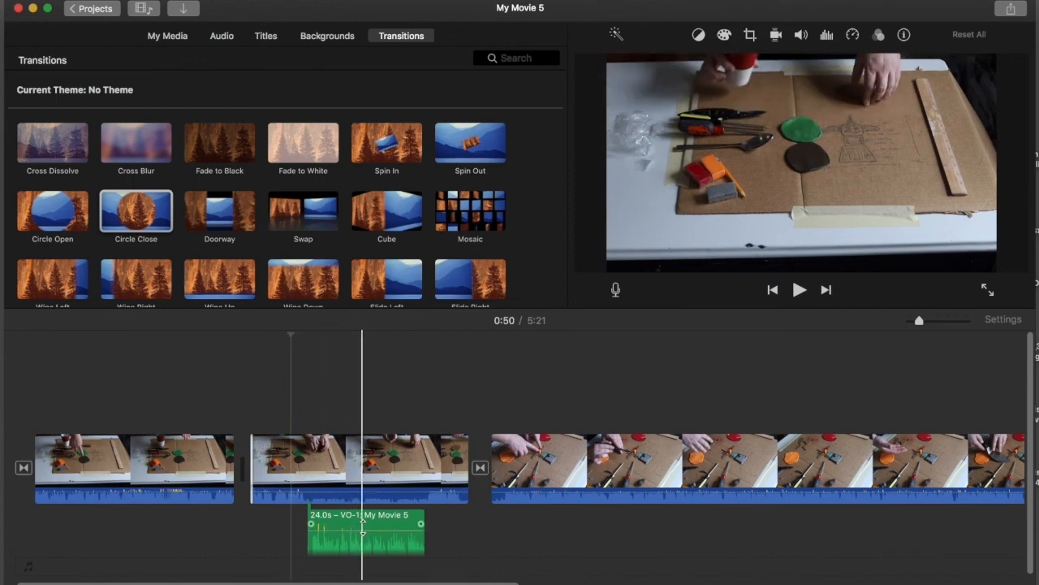
Step: Show the voiceover recording controls, close them without recording, and display the project's media
click(616, 290)
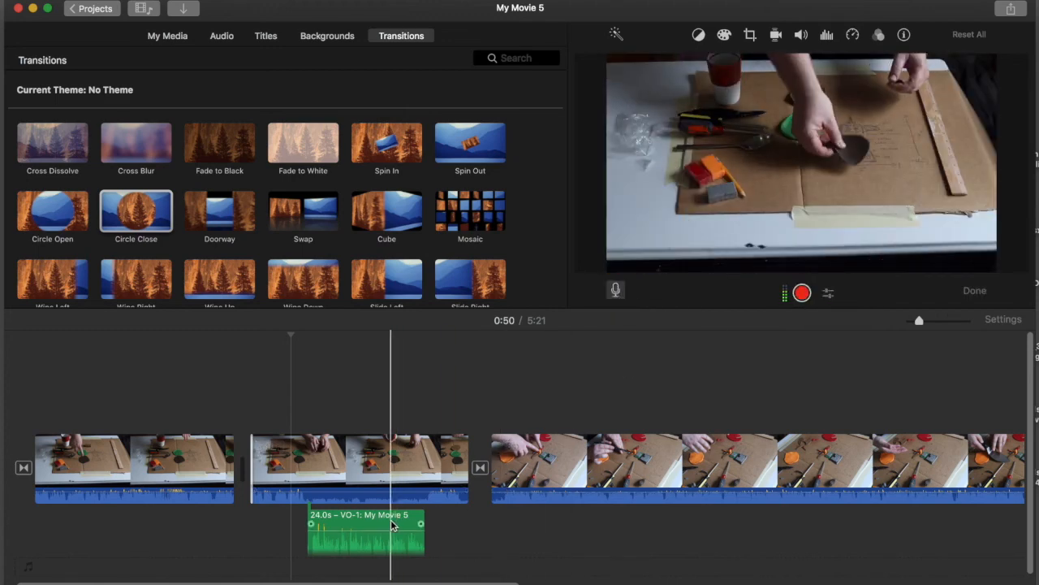
click(618, 290)
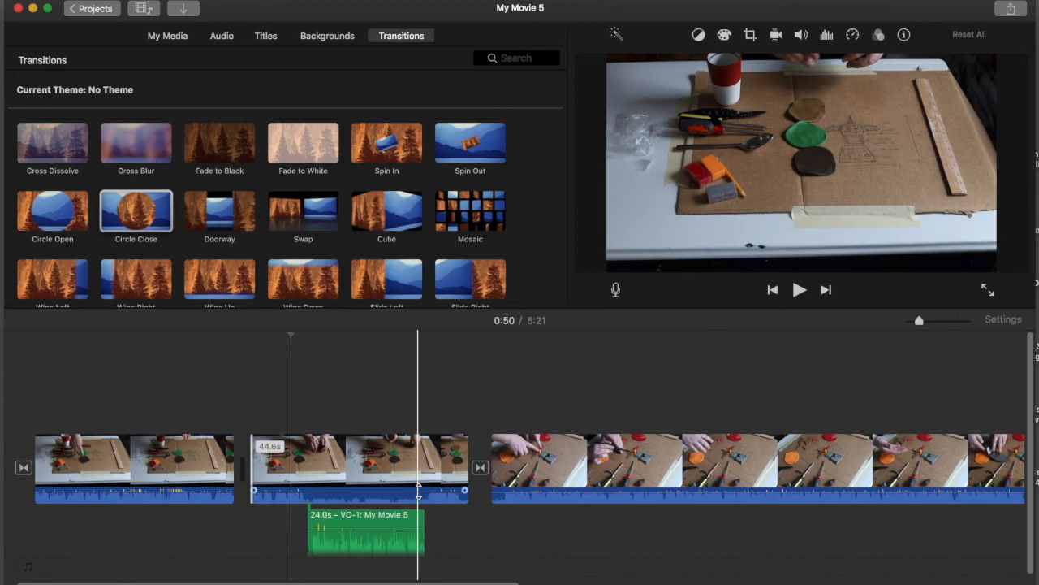
click(170, 37)
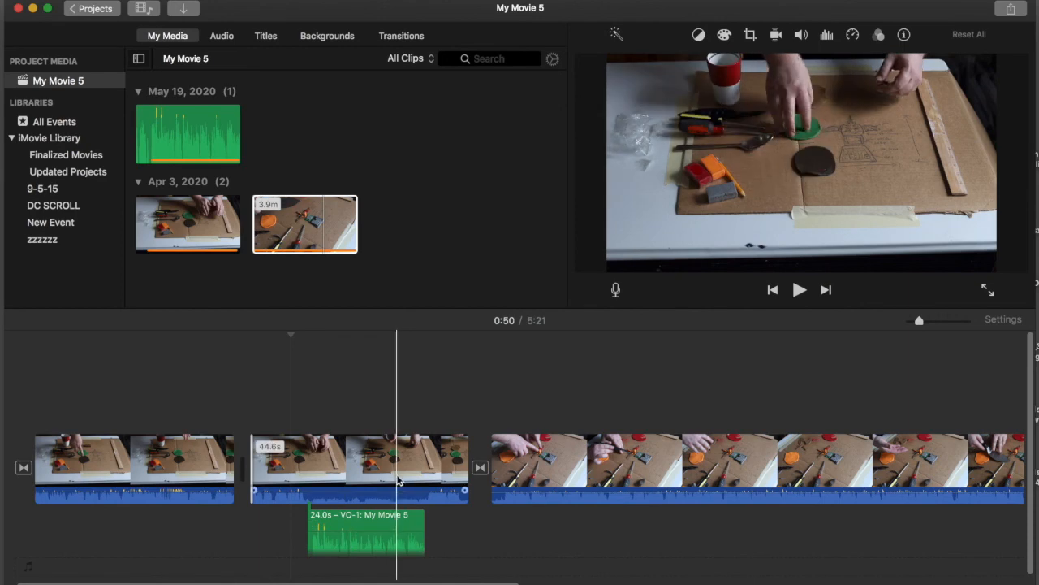
Step: Play back the movie's closing fade and its opening seconds to review both end transitions
scroll(397, 479, right, 15)
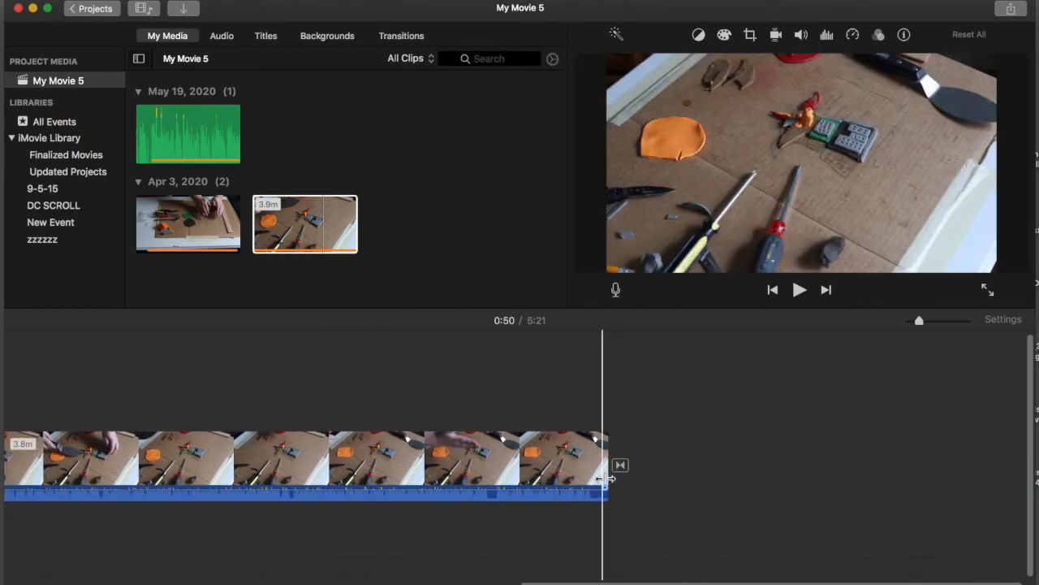
key(space)
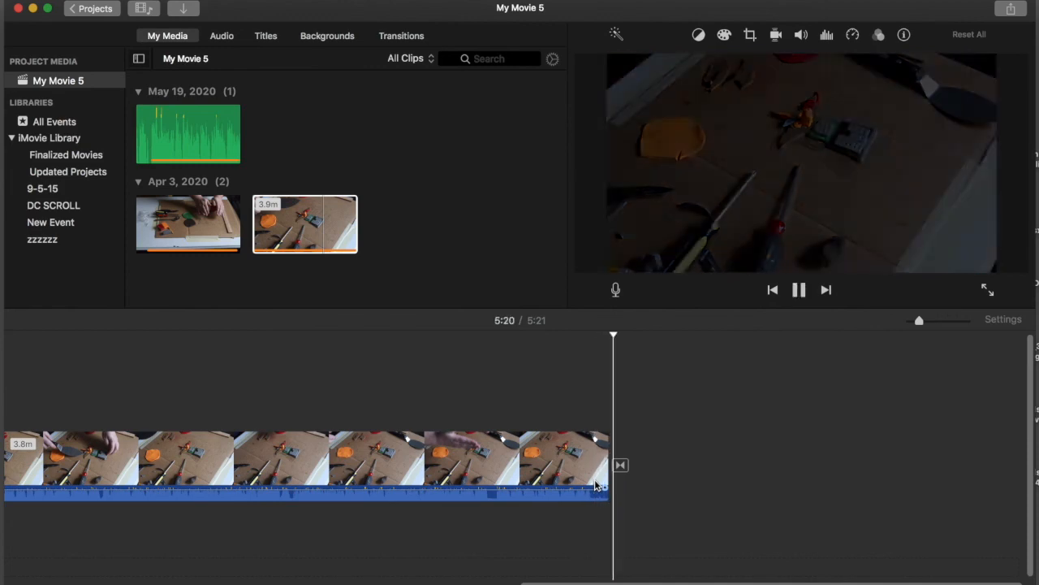
key(space)
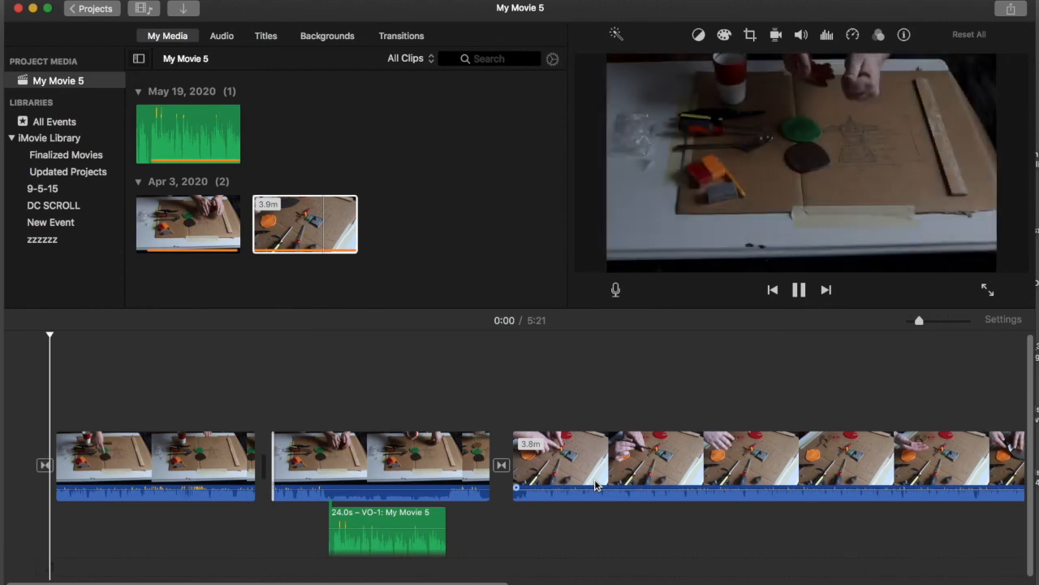
key(space)
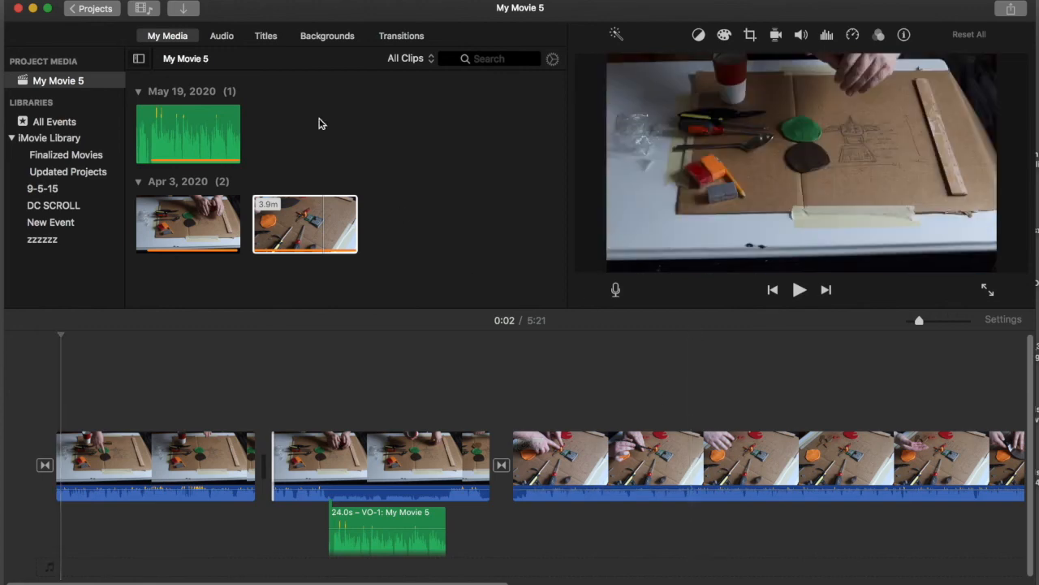
Step: Share the movie as a file and title it with the author's initial and surname followed by "_family drama"
click(89, 0)
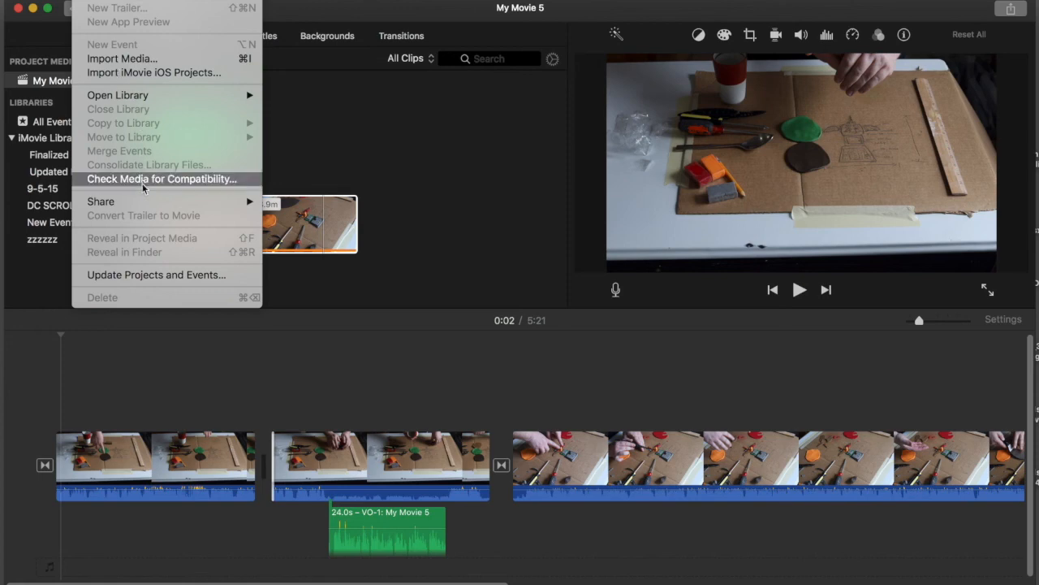
mouse_move(142, 199)
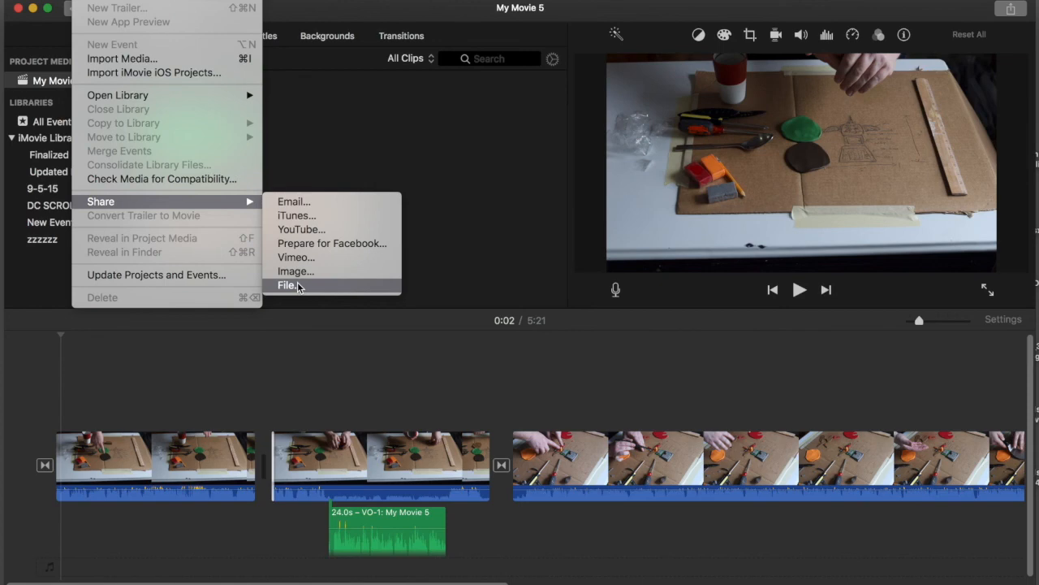
click(299, 286)
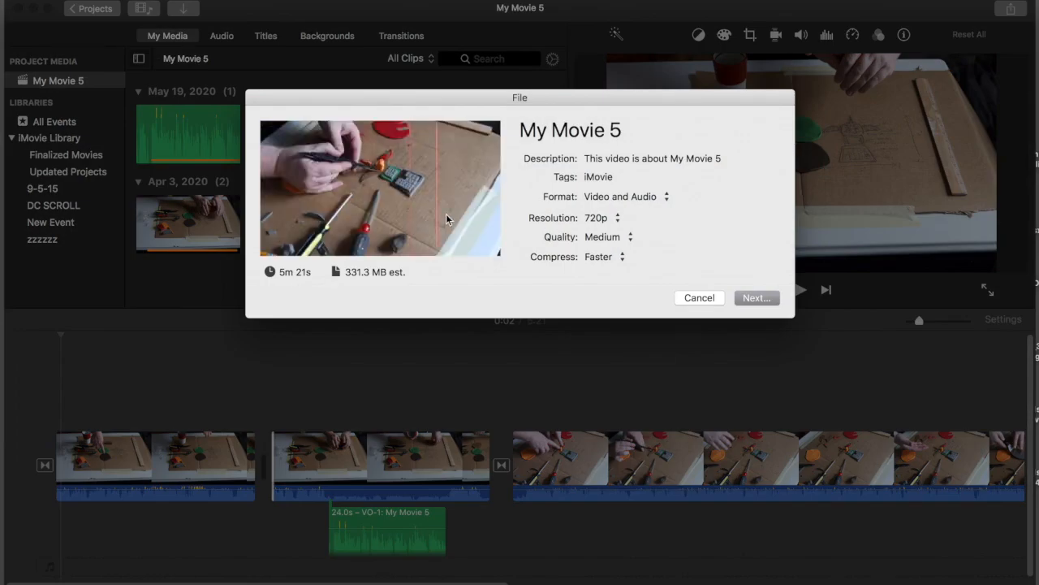
drag(630, 132, 518, 130)
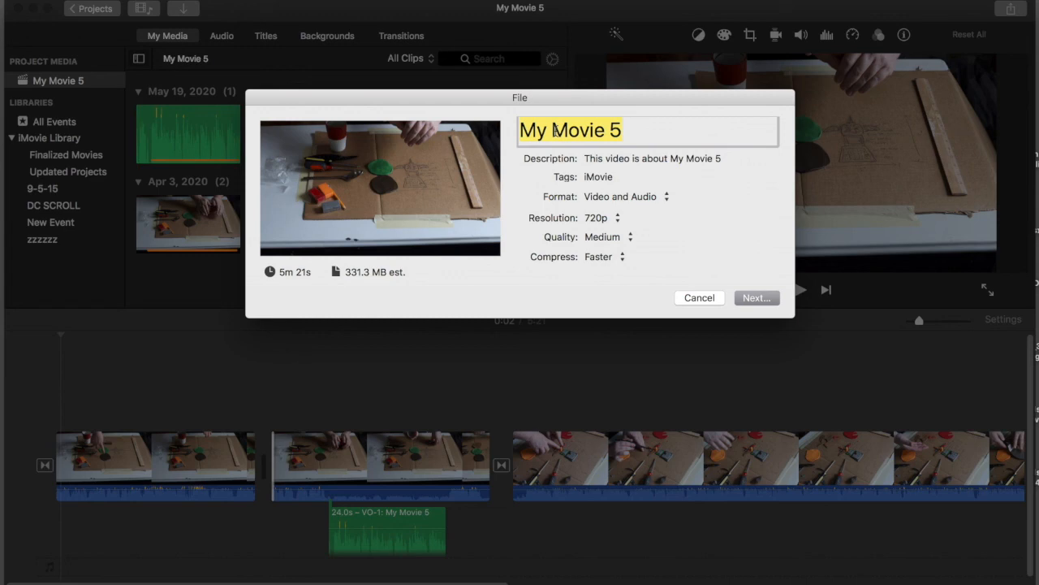
text(M)
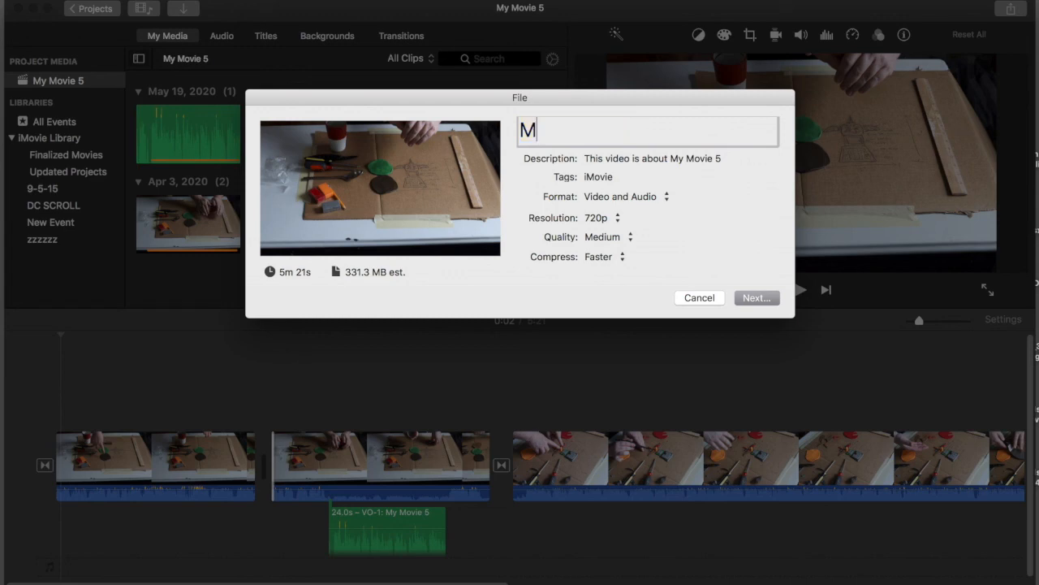
text(_Greco)
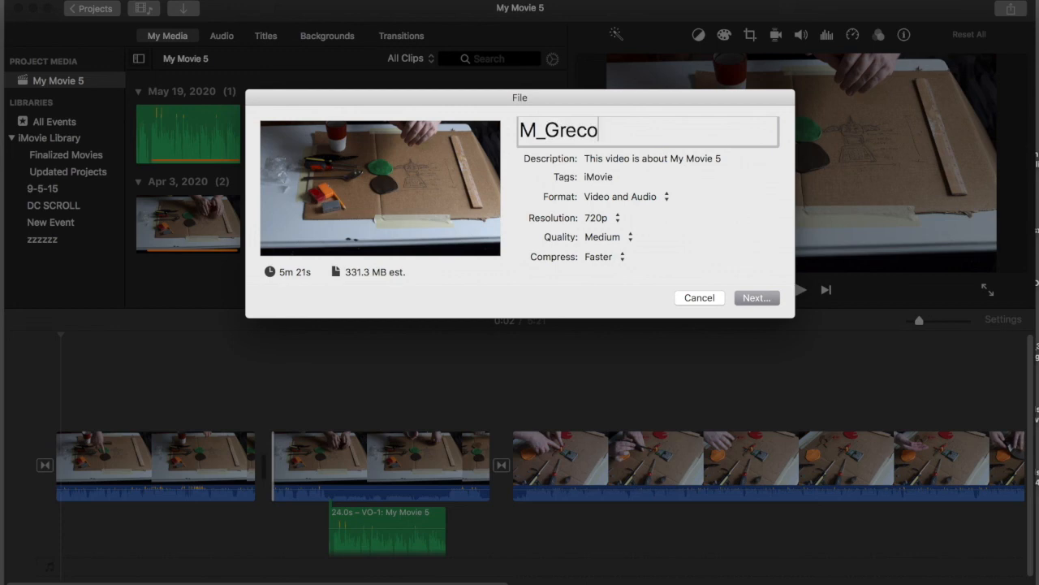
text(_family)
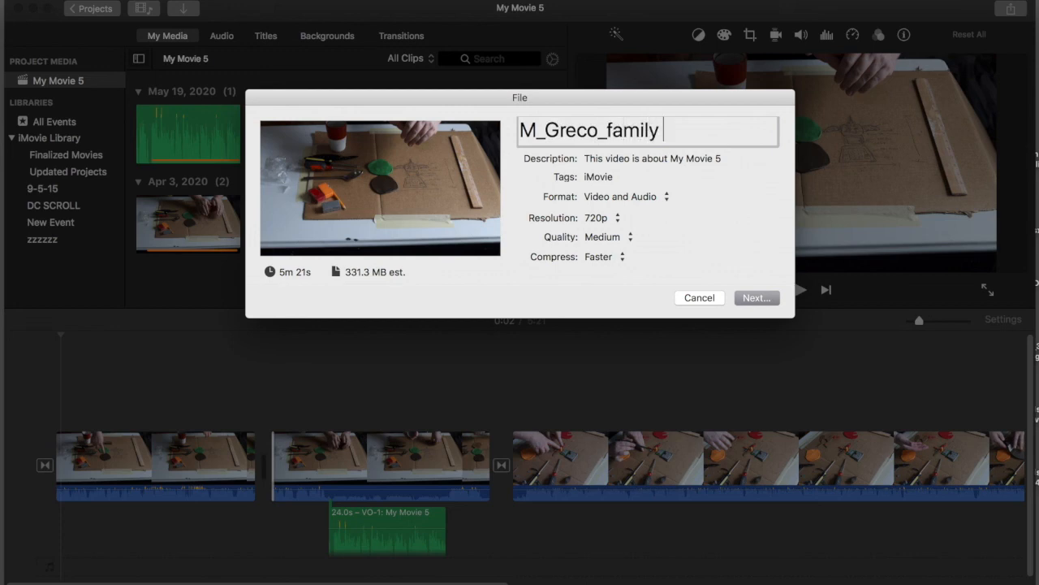
text( drama)
Step: Keep the export resolution at 720p and set the quality to Low
click(618, 219)
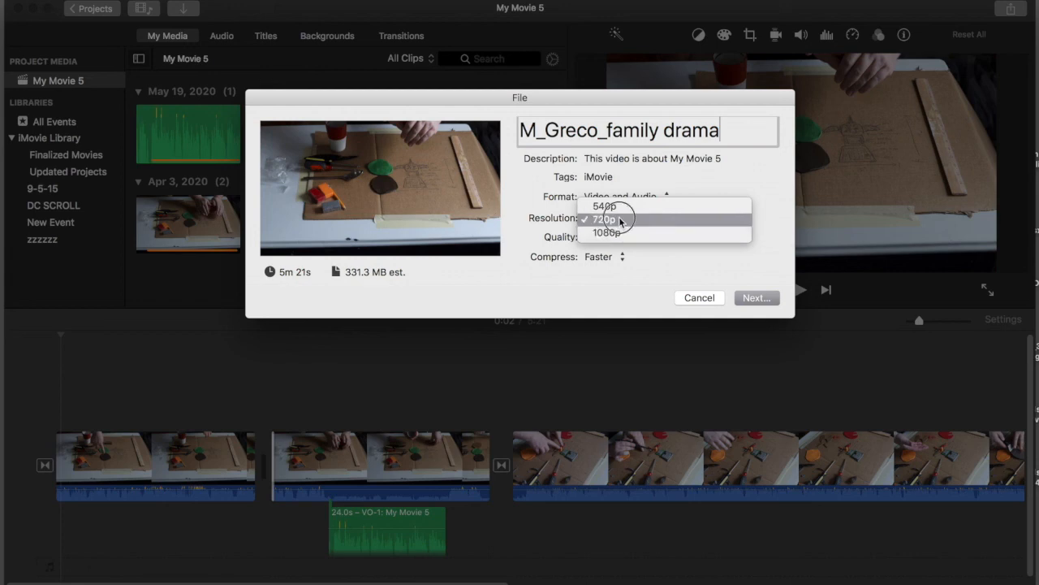
click(621, 220)
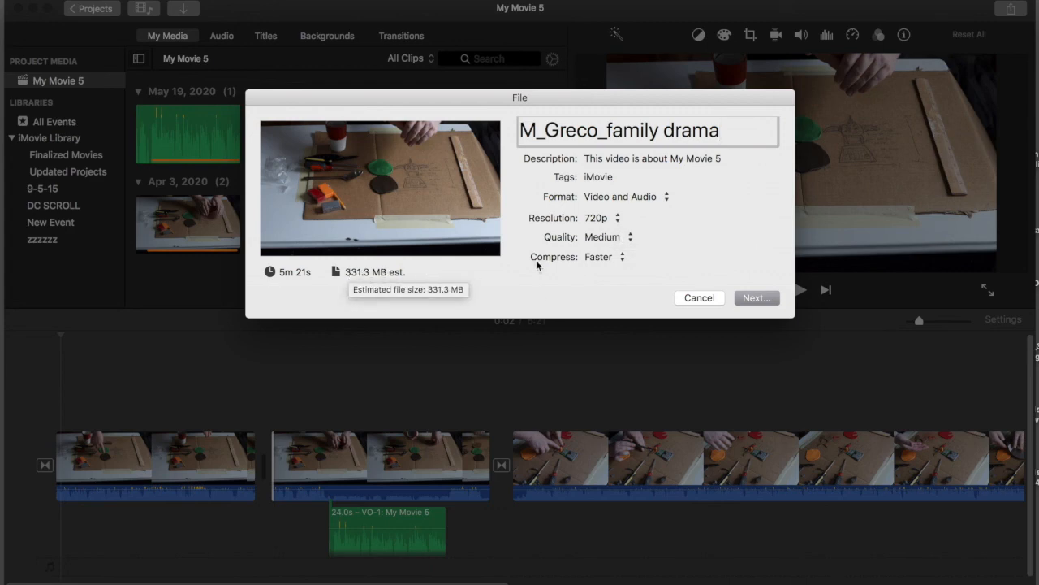
click(631, 237)
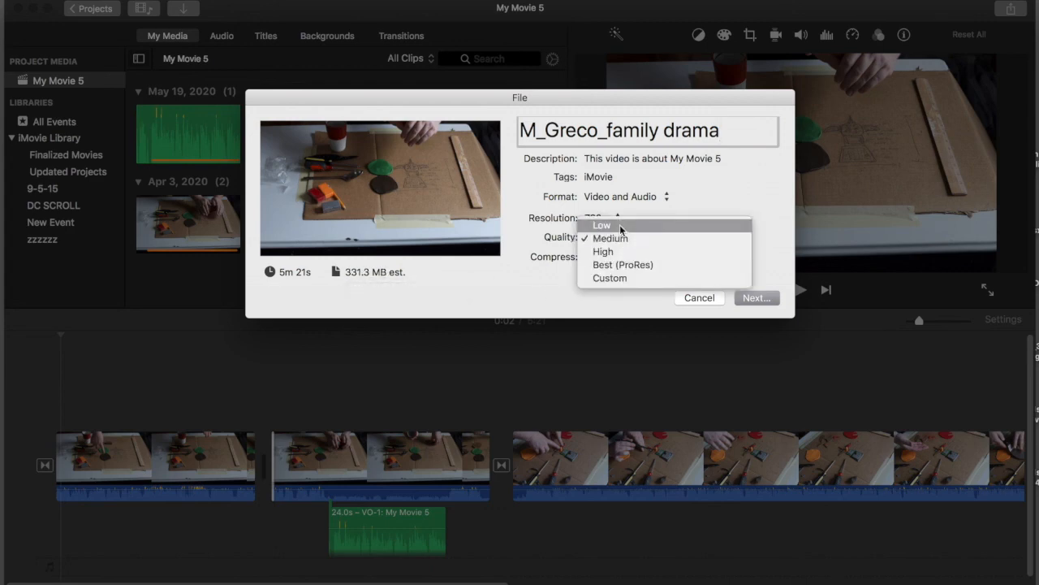
click(619, 224)
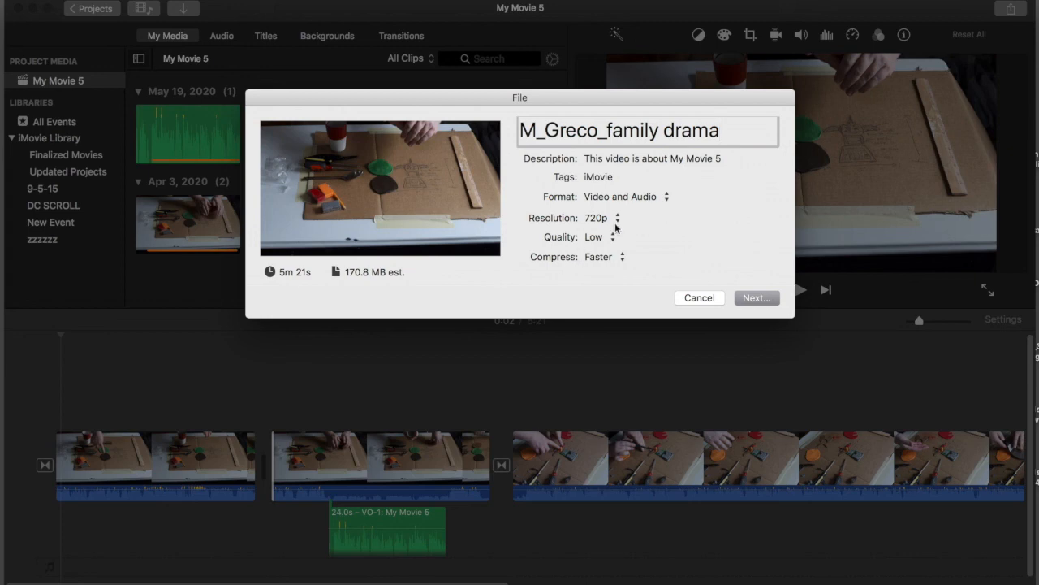
Step: Save the exported MP4 in the "imovie tutorial" folder, inside "gaming a system" within "2020 Spring" on the Desktop
click(746, 297)
click(747, 297)
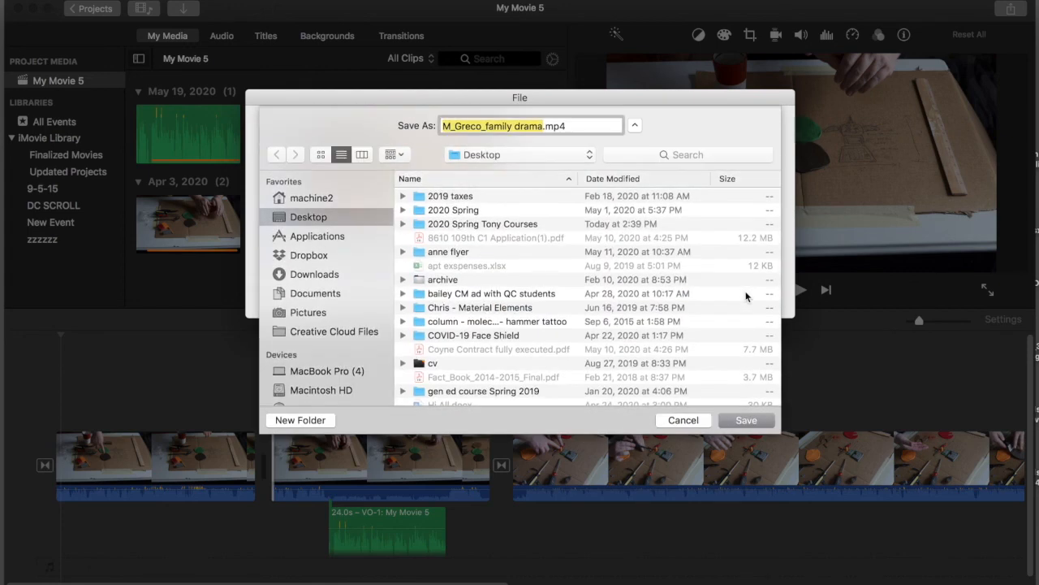
click(468, 209)
double_click(467, 210)
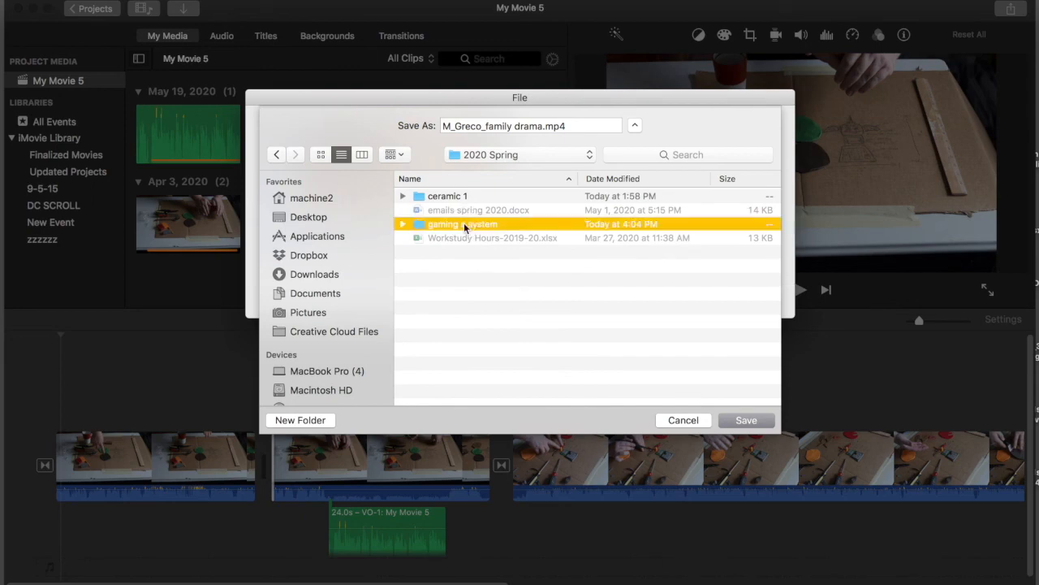
double_click(464, 224)
scroll(466, 322, down, 3)
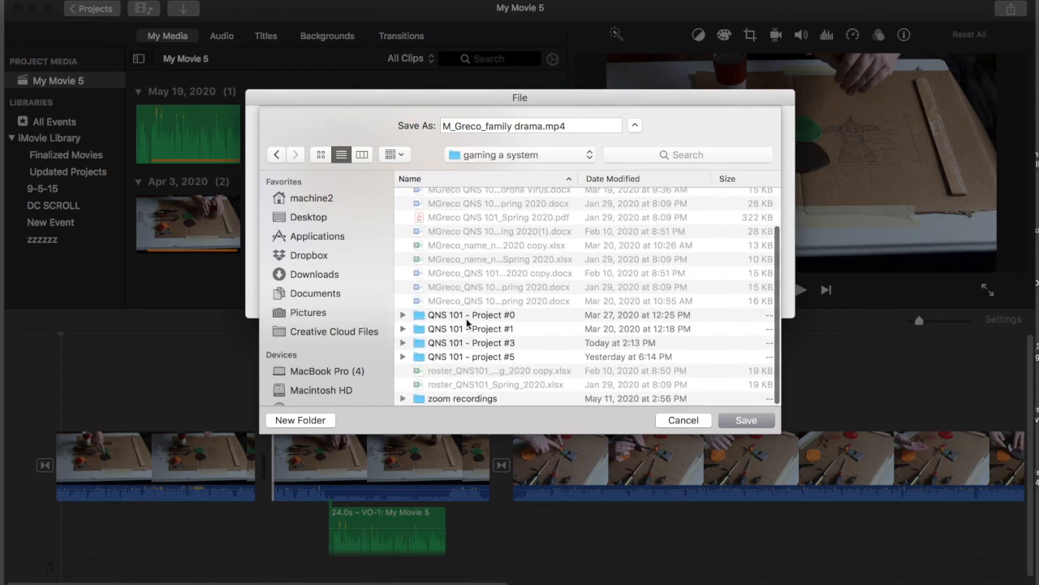
scroll(466, 323, up, 5)
double_click(459, 196)
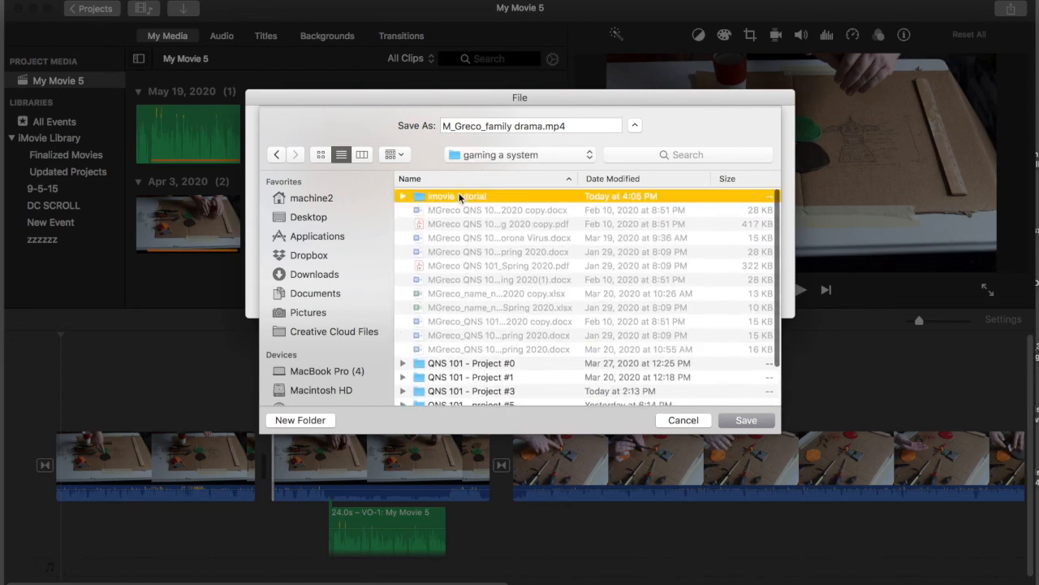
click(741, 420)
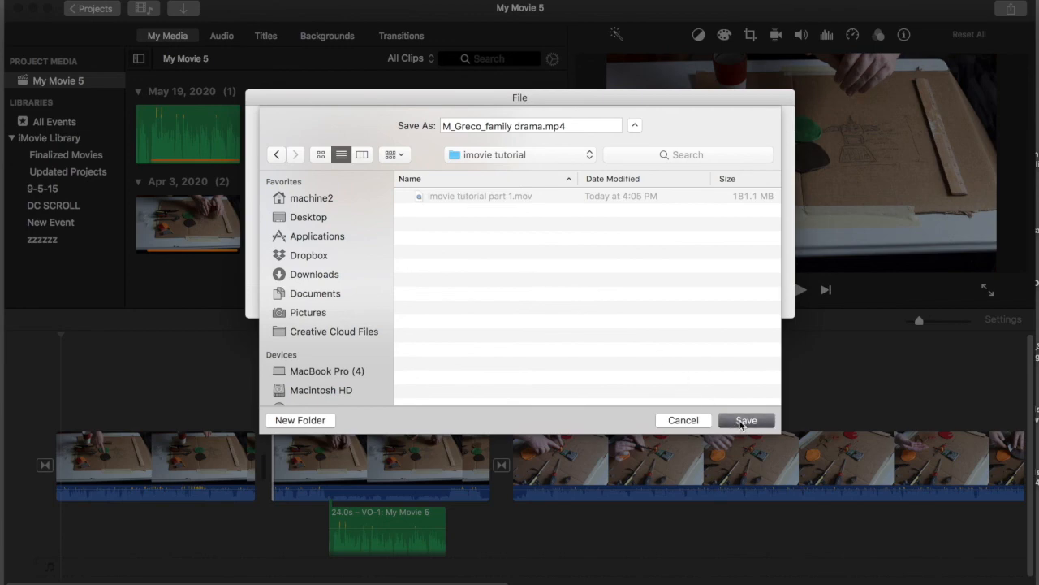